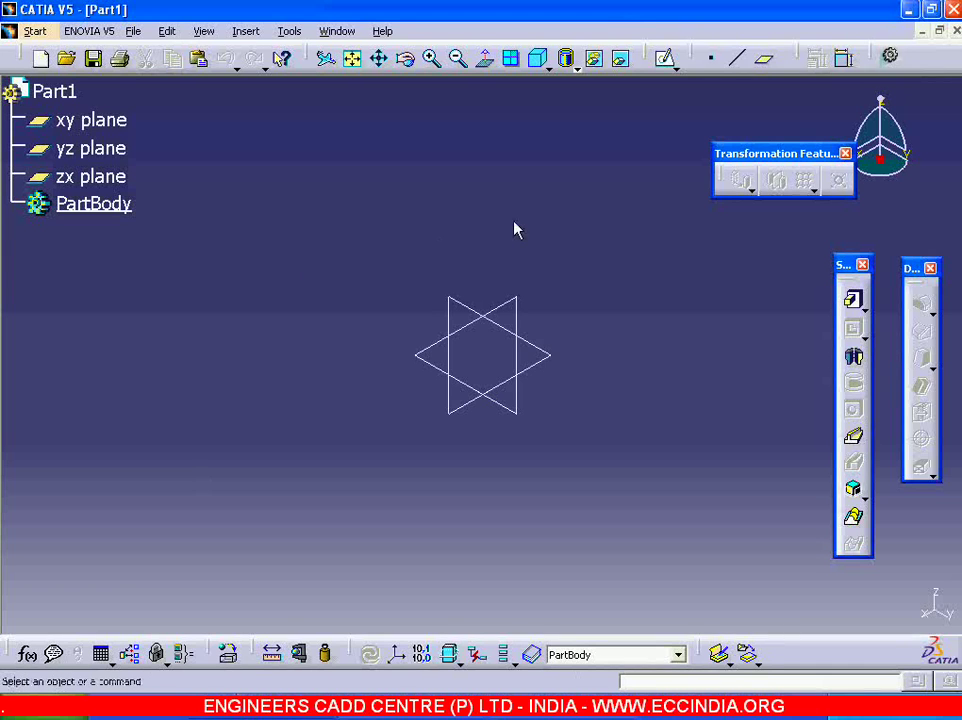
# - Start a new sketch, then check the bracket's reference drawing in Paint and return to CATIA
pyautogui.click(665, 58)
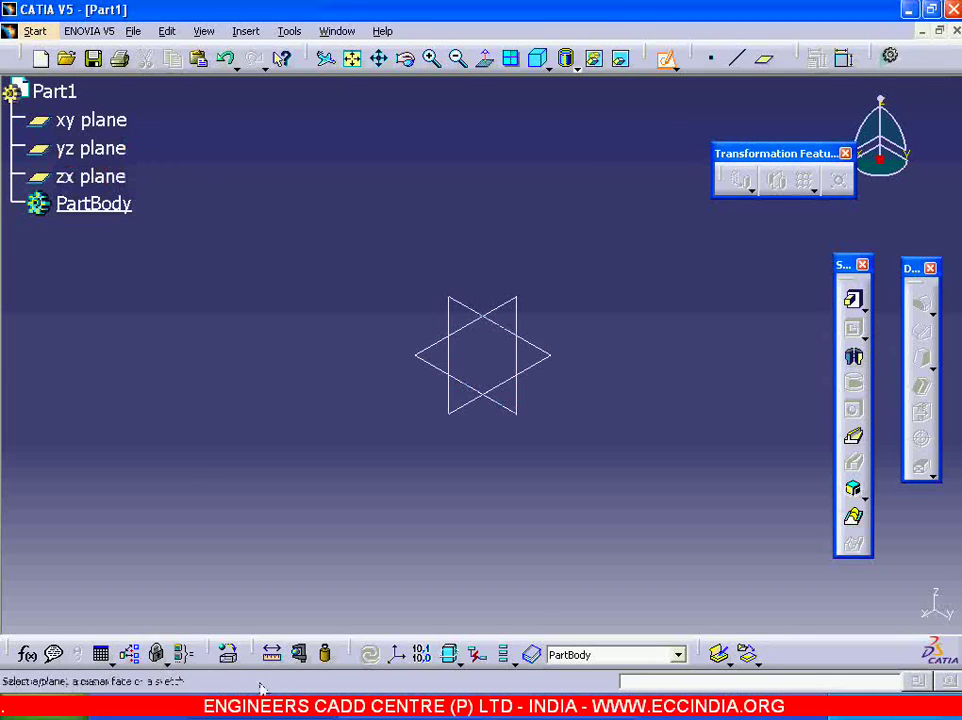
pyautogui.click(375, 713)
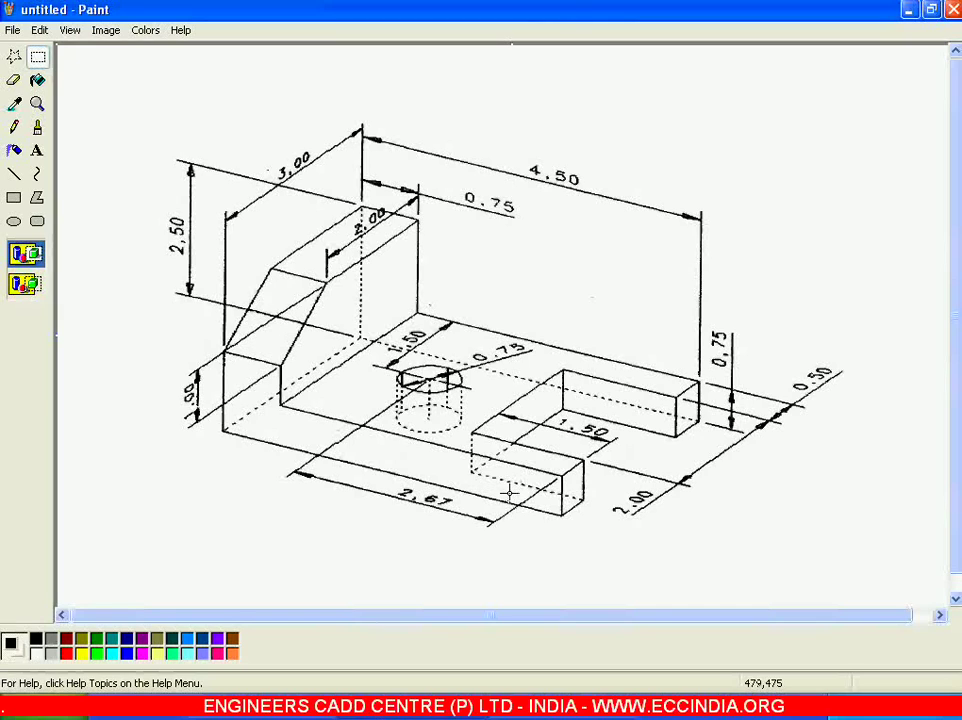
pyautogui.click(300, 716)
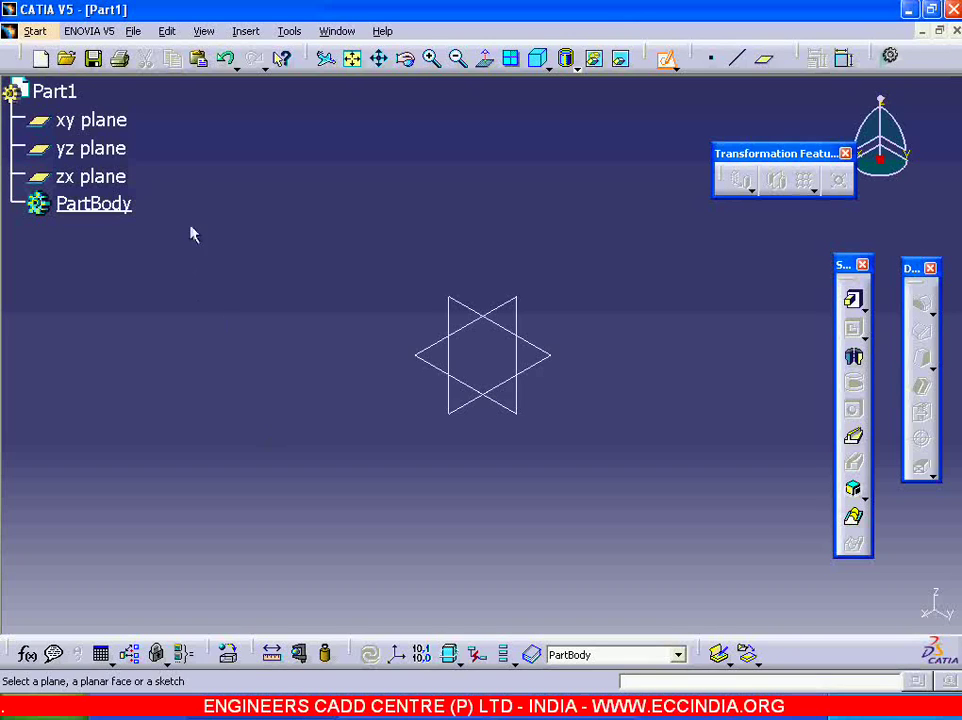
# - On the yz plane, draw a single horizontal profile line from the origin
pyautogui.click(118, 152)
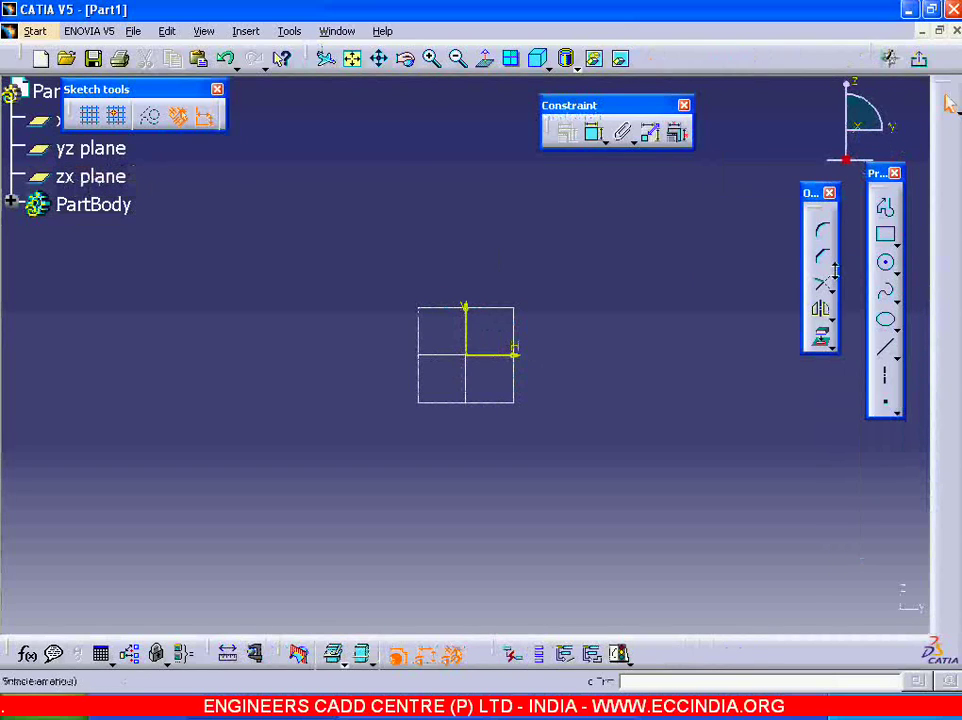
pyautogui.click(887, 213)
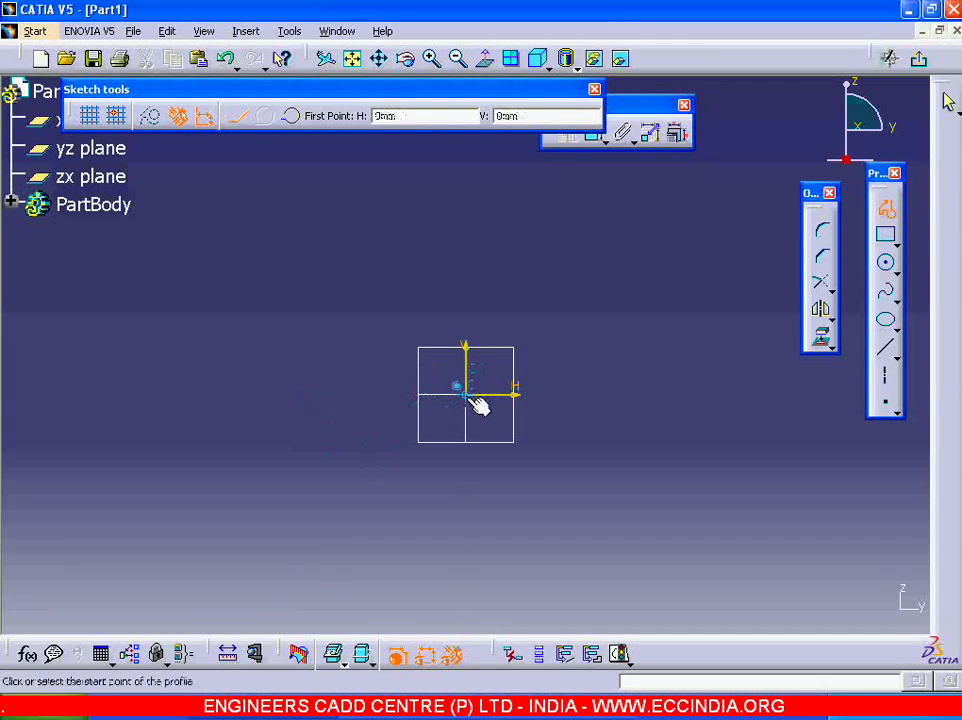
pyautogui.click(466, 395)
pyautogui.click(590, 415)
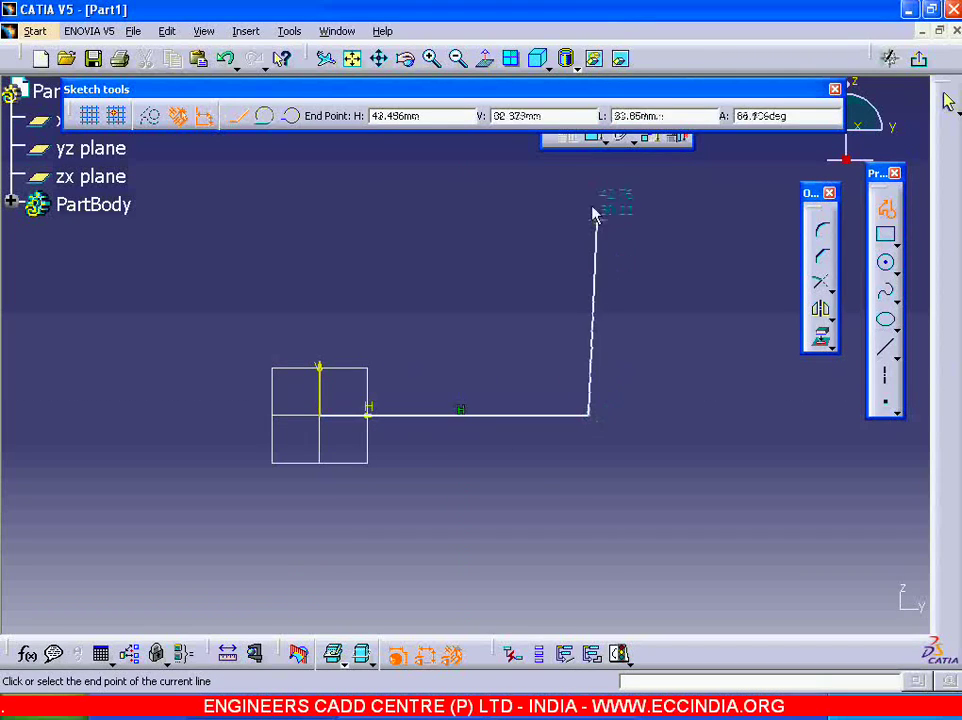
pyautogui.press('Escape')
# - Dimension the horizontal line and set its length to 4
pyautogui.click(593, 131)
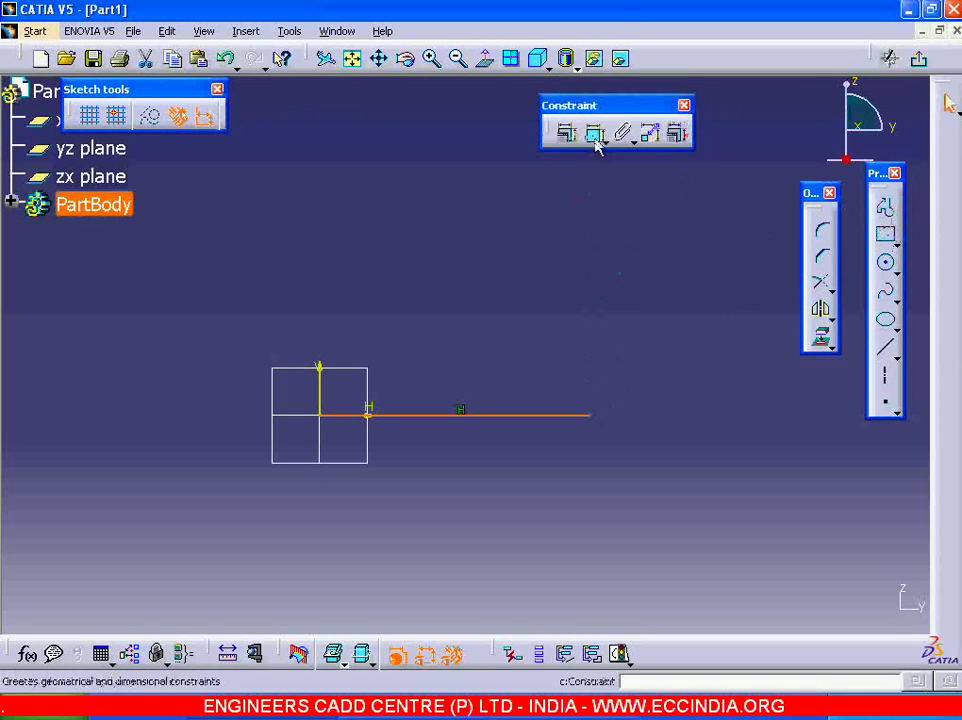
pyautogui.click(455, 415)
pyautogui.click(455, 450)
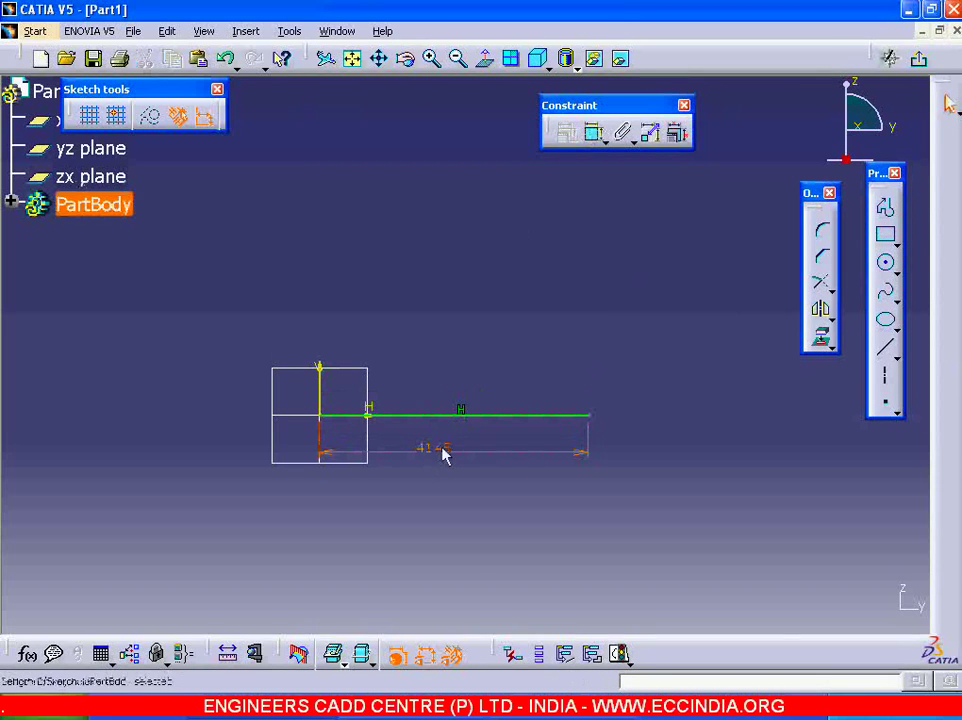
pyautogui.rightClick(444, 451)
pyautogui.click(633, 433)
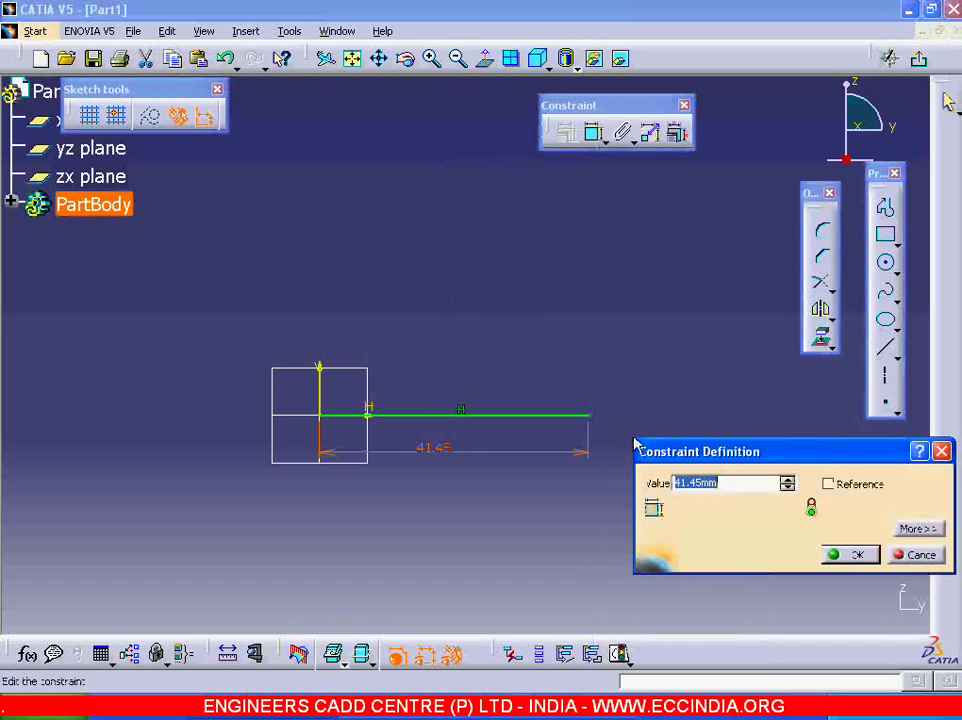
pyautogui.write('4.5')
pyautogui.press('Return')
pyautogui.click(502, 477)
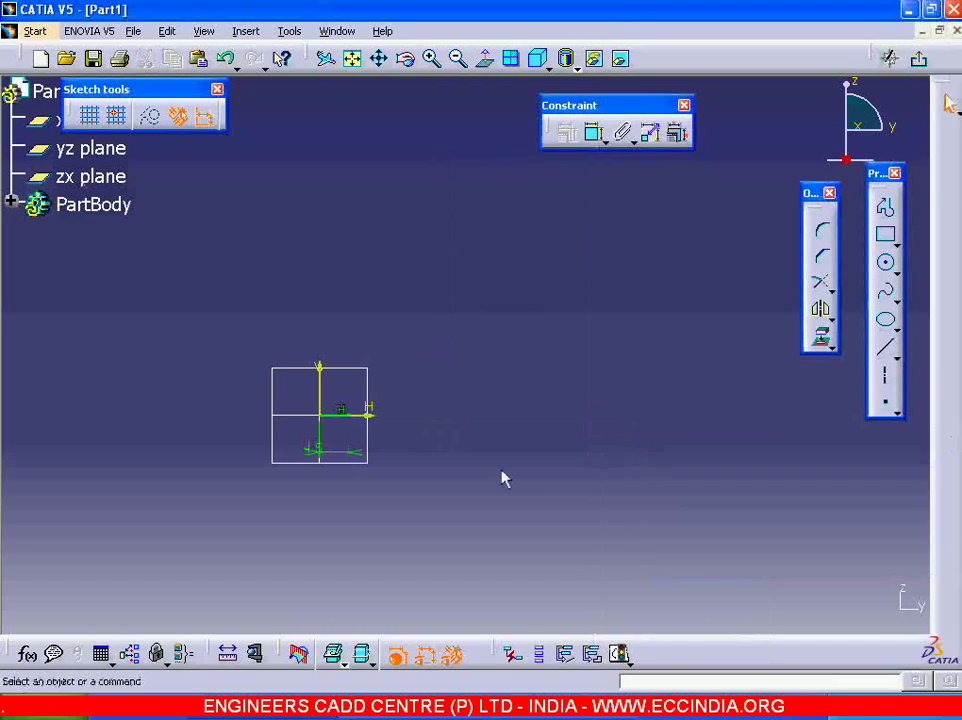
# - Move the base line's length dimension closer to the line and restore the normal sketch view
pyautogui.moveTo(502, 477)
pyautogui.mouseDown(button='middle')
pyautogui.moveTo(610, 427)
pyautogui.moveTo(620, 335)
pyautogui.moveTo(500, 421)
pyautogui.moveTo(528, 395)
pyautogui.mouseUp(button='middle')
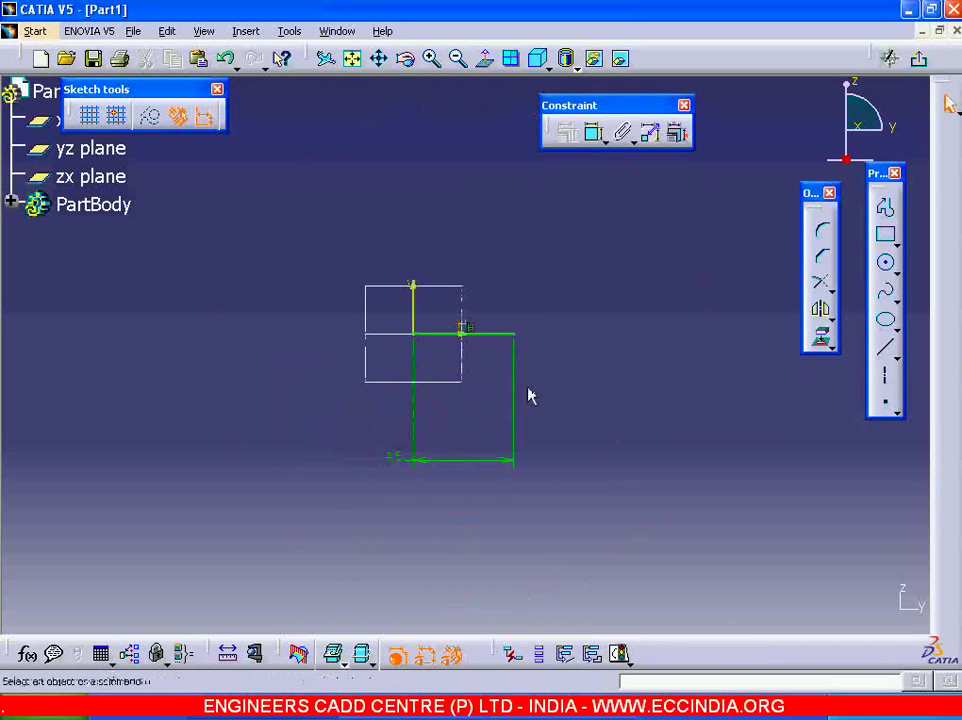
pyautogui.click(417, 457)
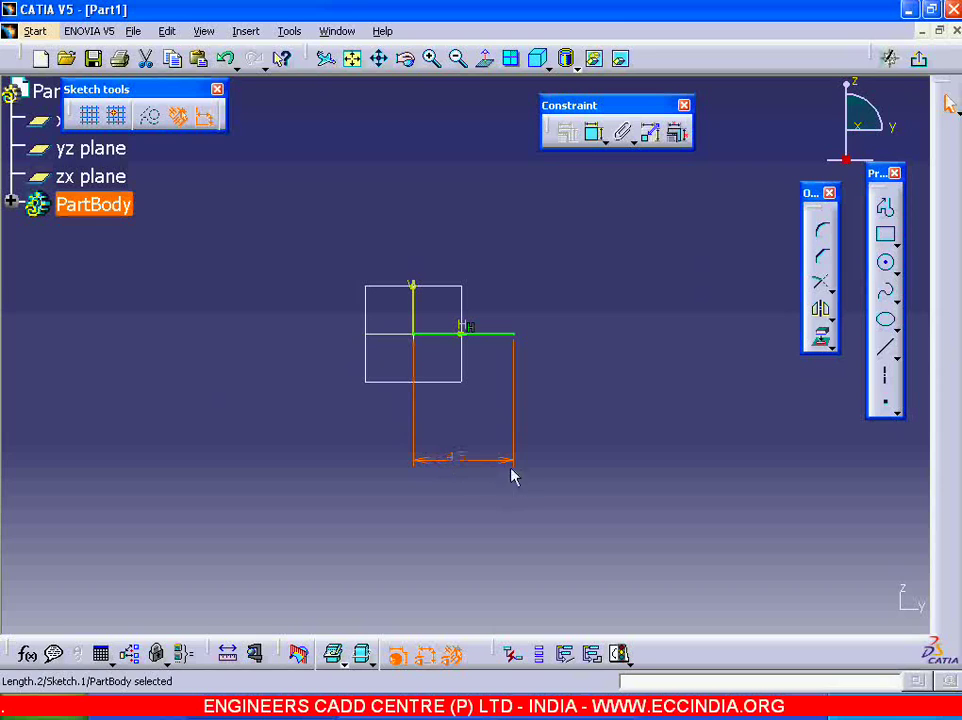
pyautogui.moveTo(511, 476); pyautogui.dragTo(505, 367)
pyautogui.click(580, 457)
pyautogui.moveTo(580, 457)
pyautogui.mouseDown(button='middle')
pyautogui.moveTo(569, 489)
pyautogui.moveTo(603, 369)
pyautogui.mouseUp(button='middle')
pyautogui.click(484, 58)
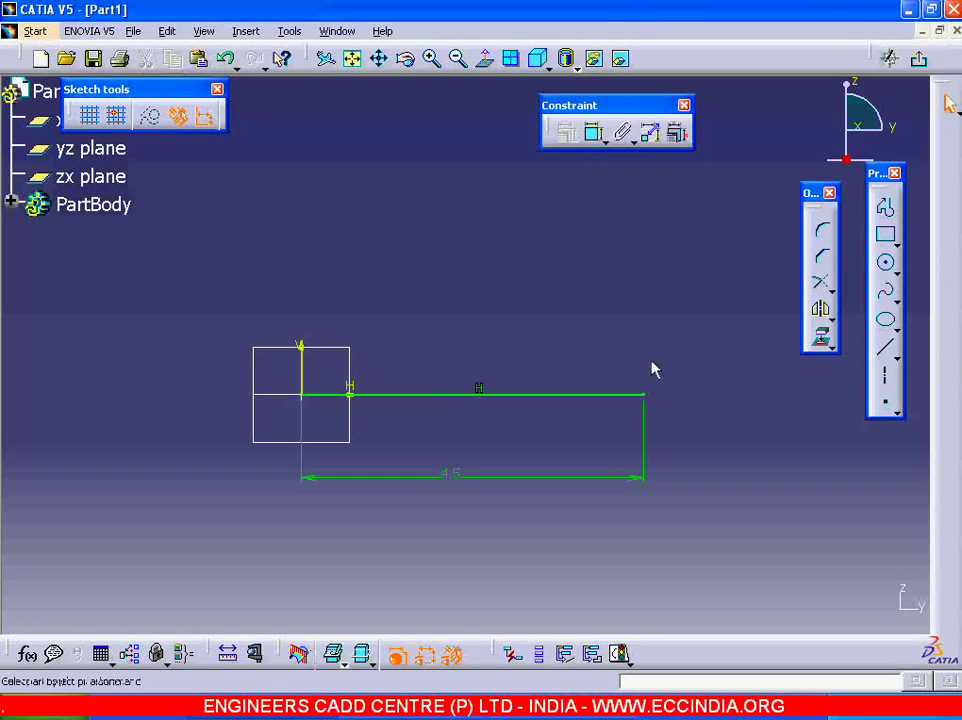
# - Draw a vertical line up from the base's right end and dimension it to 0.75
pyautogui.click(885, 347)
pyautogui.click(645, 394)
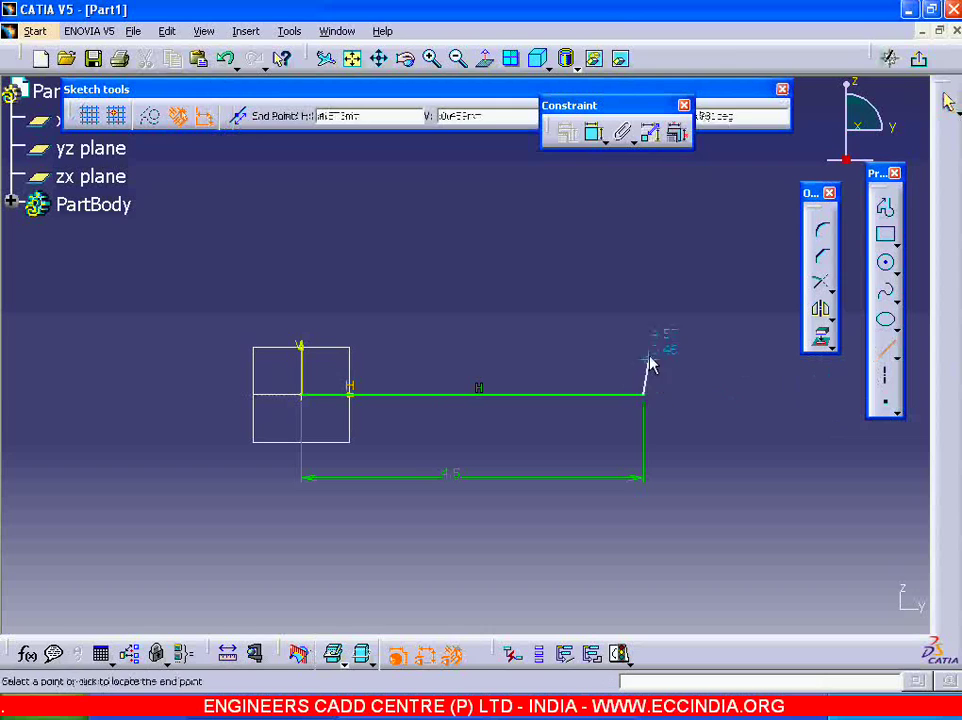
pyautogui.click(643, 341)
pyautogui.click(594, 133)
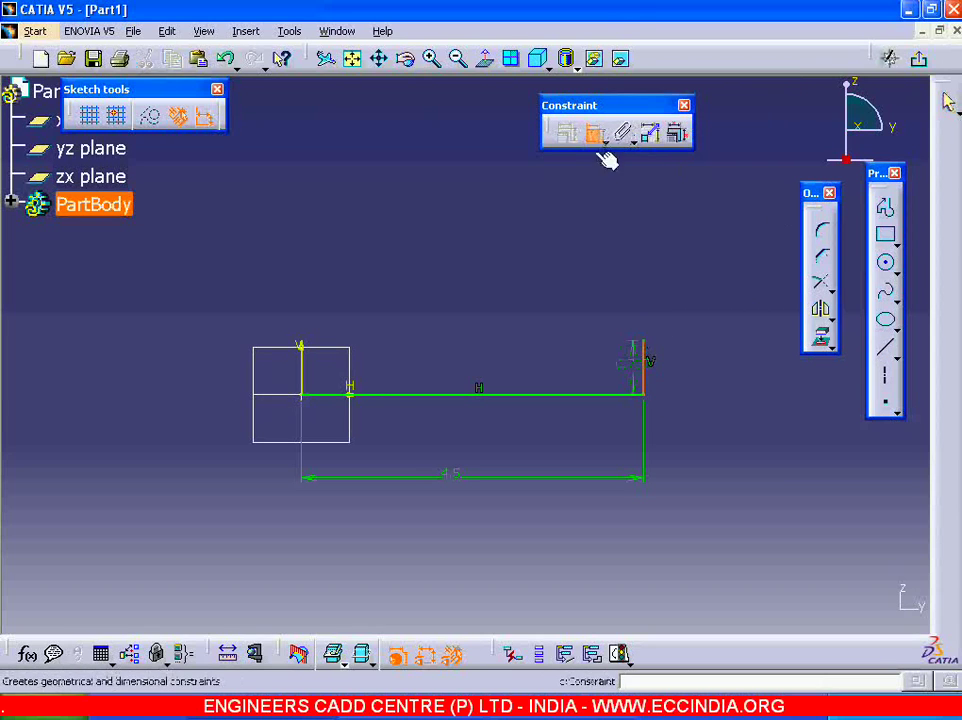
pyautogui.click(643, 365)
pyautogui.click(695, 378)
pyautogui.rightClick(693, 372)
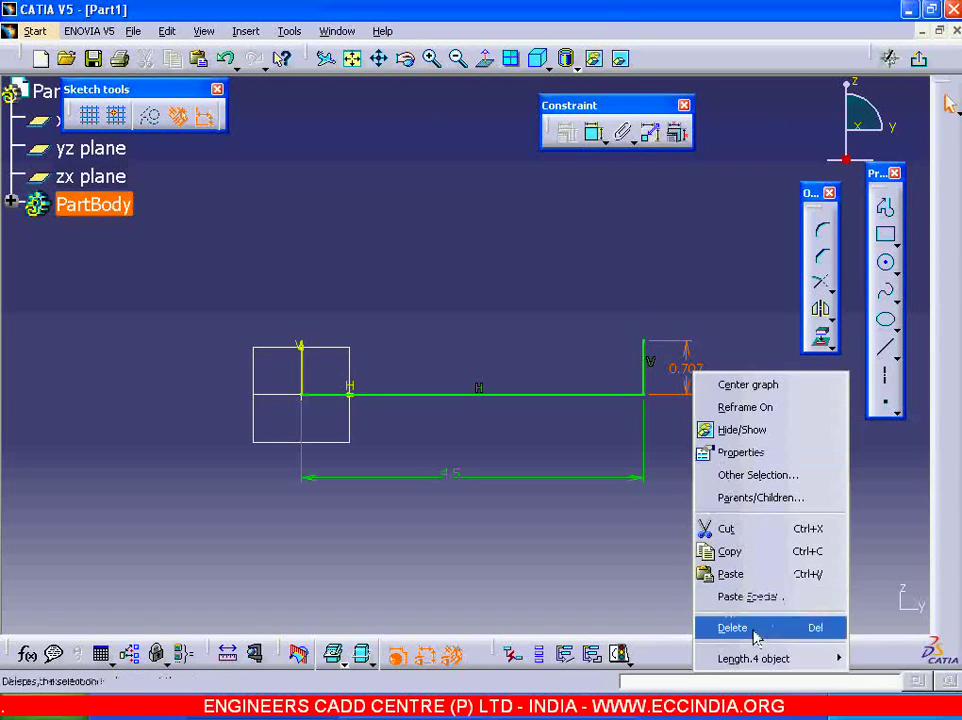
pyautogui.click(570, 474)
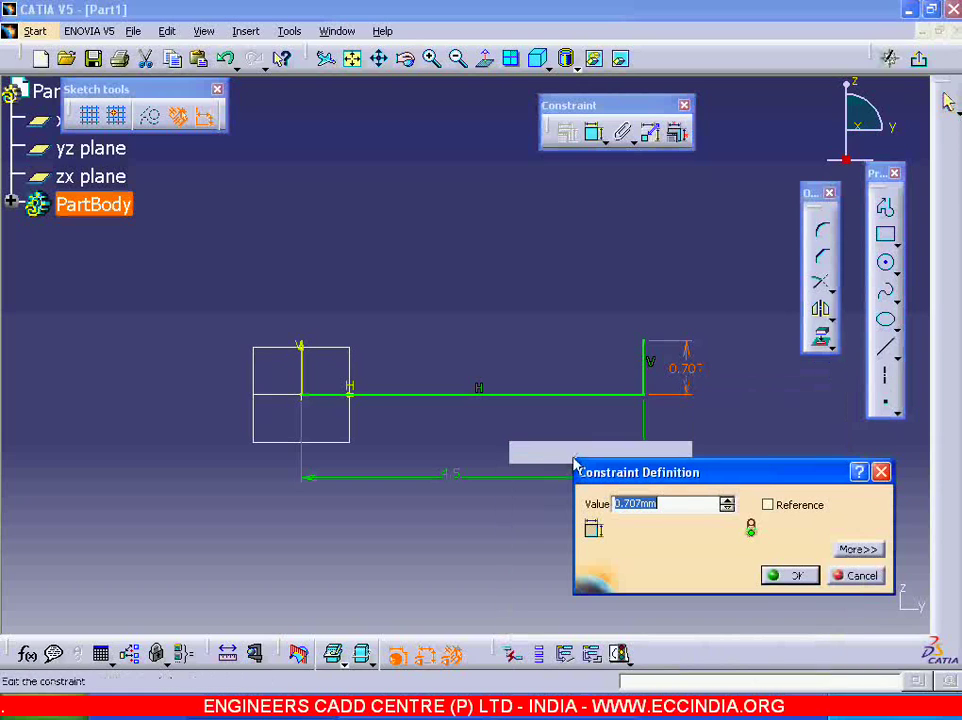
pyautogui.write('.75')
pyautogui.press('Return')
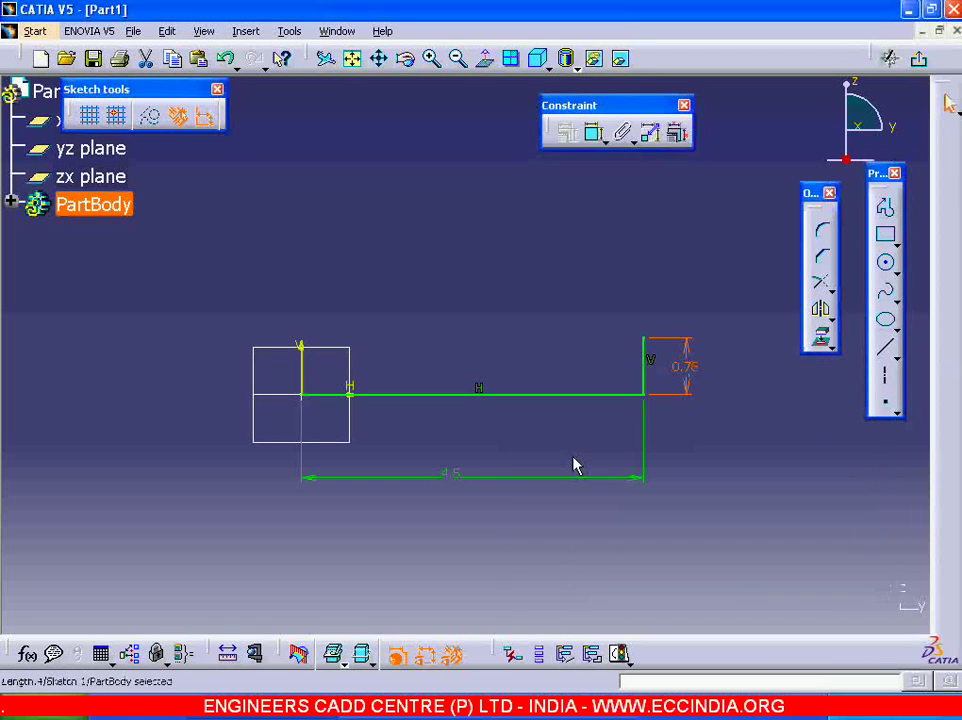
pyautogui.click(763, 498)
pyautogui.hotkey('alt', 'Tab')
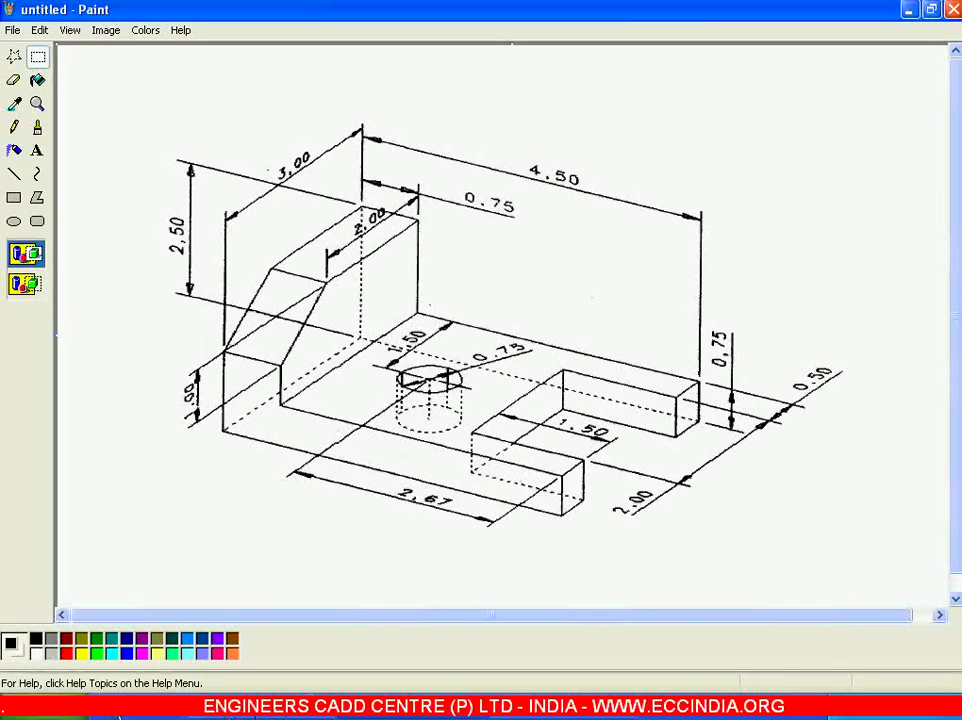
pyautogui.click(60, 712)
pyautogui.click(75, 610)
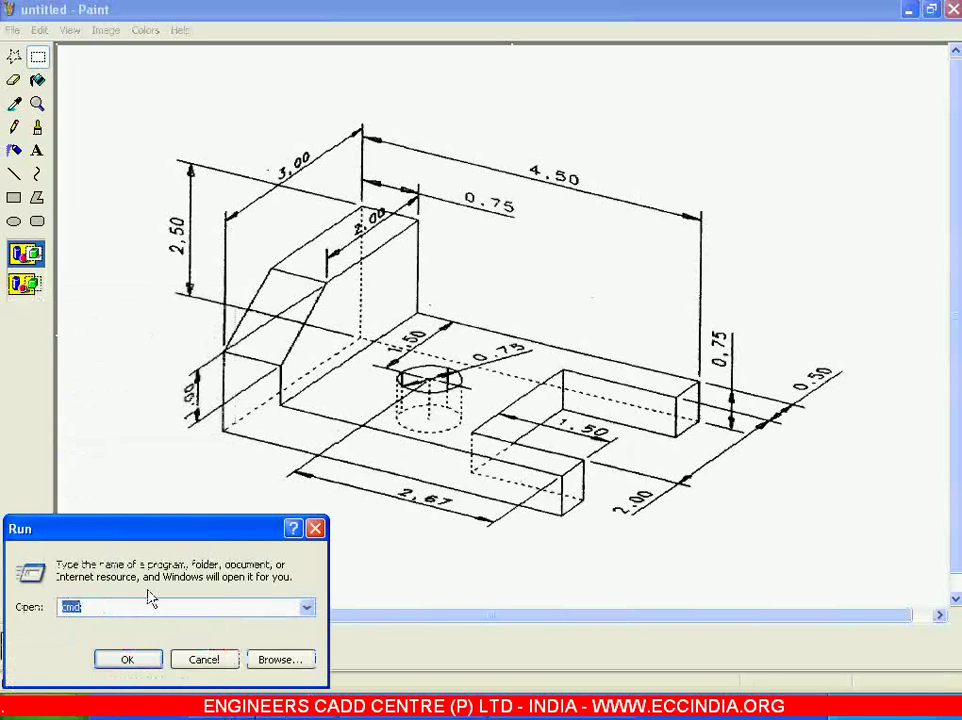
pyautogui.write('calc')
pyautogui.press('Return')
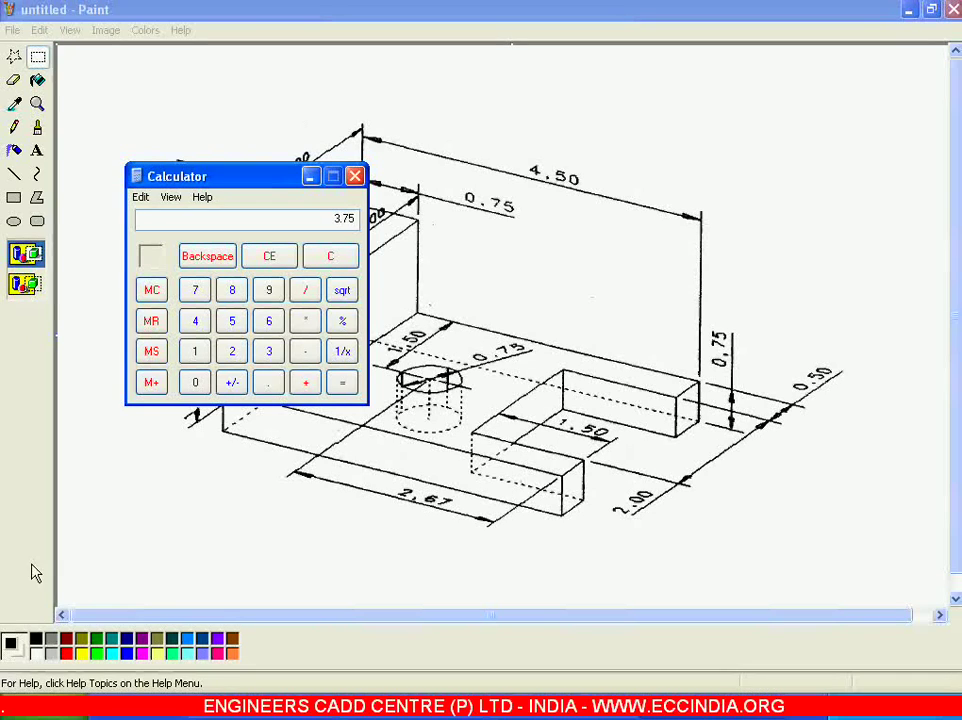
# - Draw a line leftward from the upright's top and constrain it horizontal
pyautogui.click(310, 180)
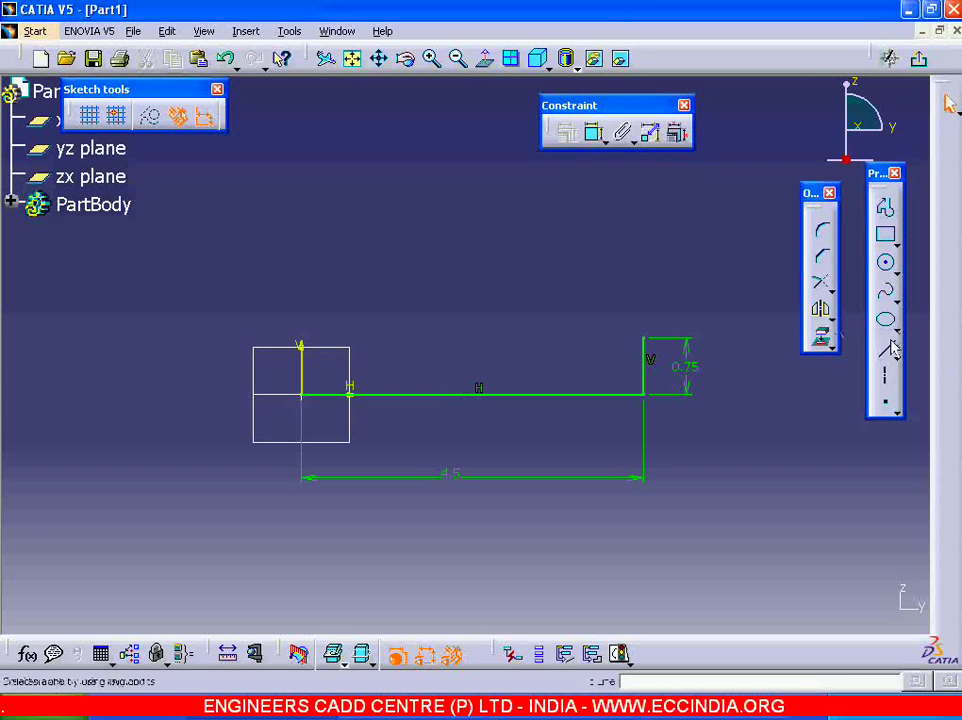
pyautogui.click(884, 348)
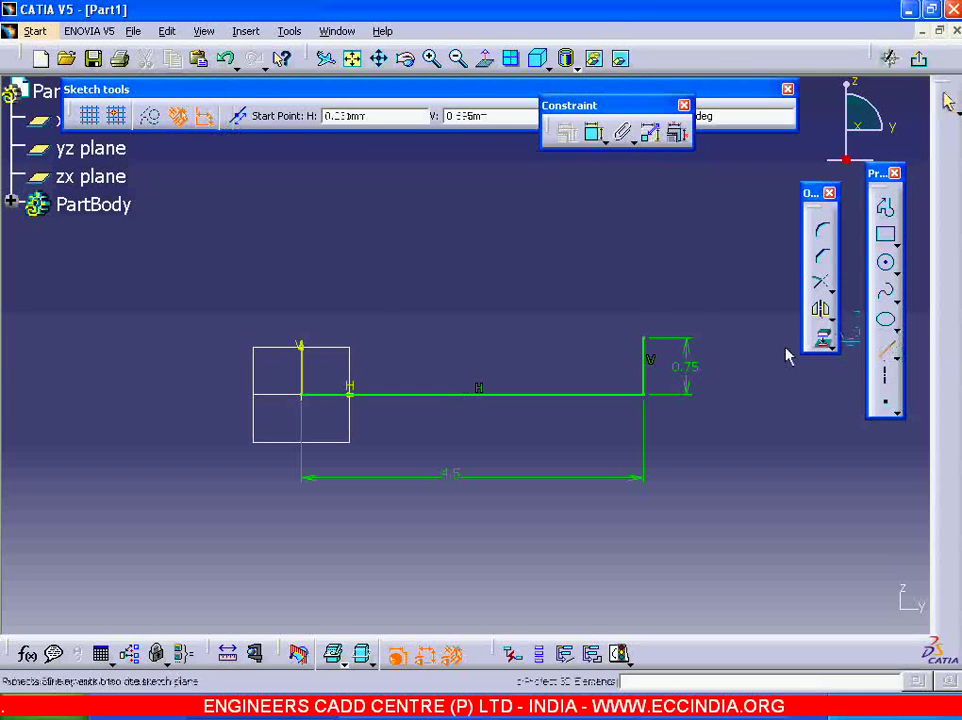
pyautogui.click(643, 338)
pyautogui.click(377, 333)
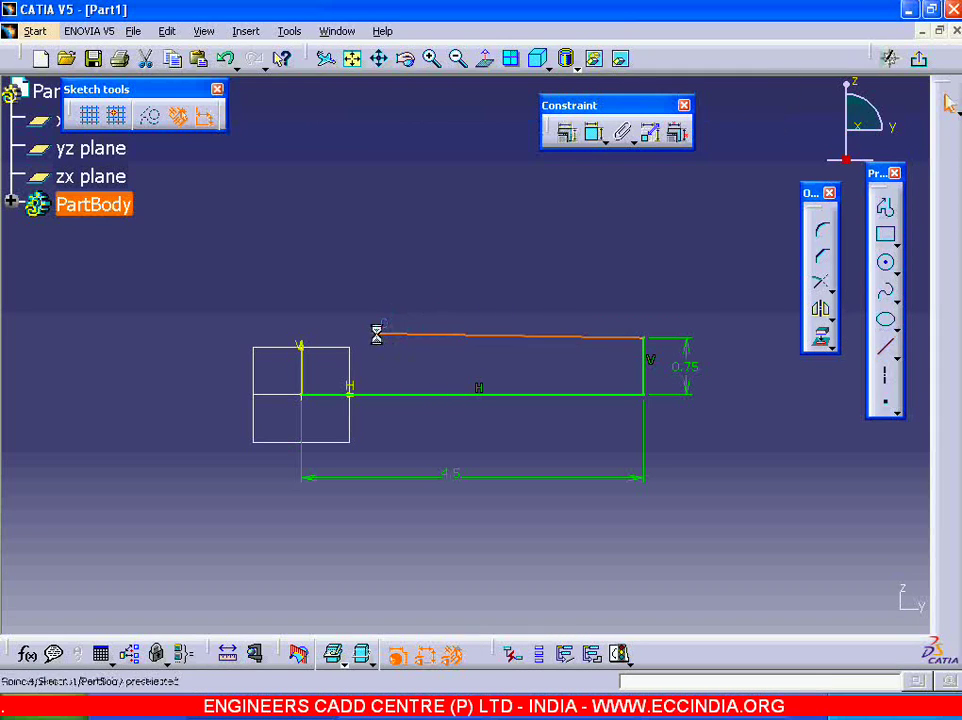
pyautogui.rightClick(410, 342)
pyautogui.moveTo(487, 622)
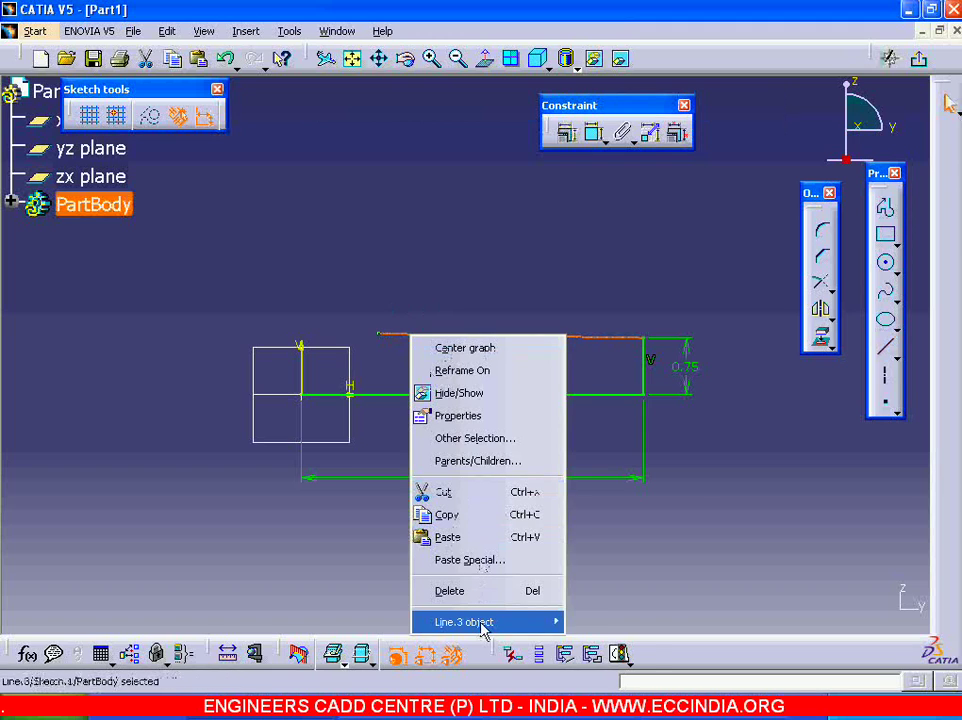
pyautogui.click(567, 302)
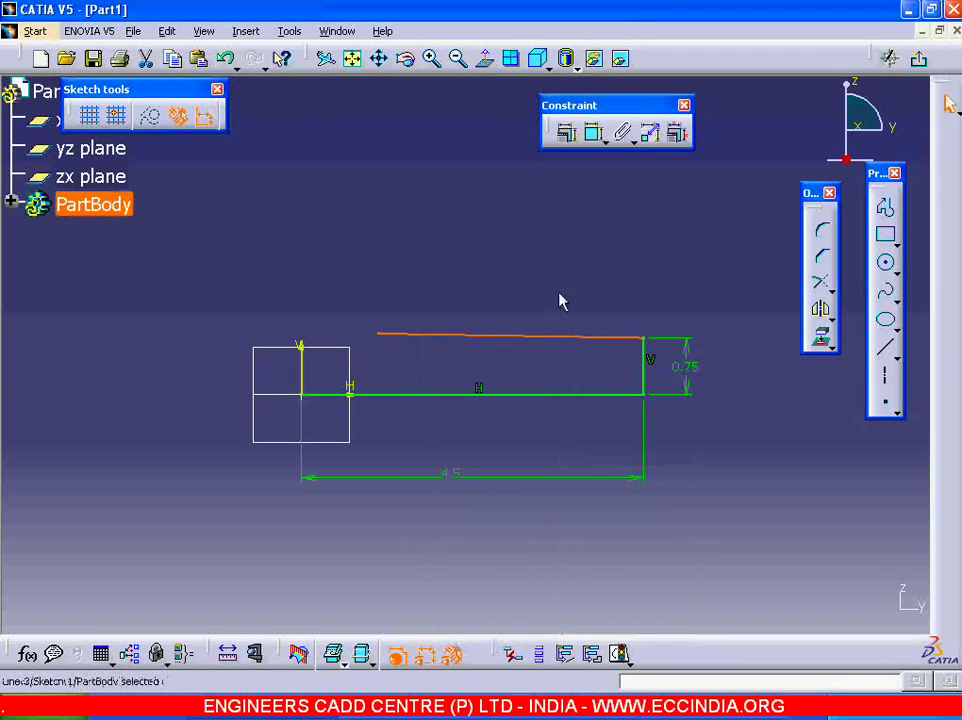
pyautogui.click(541, 341)
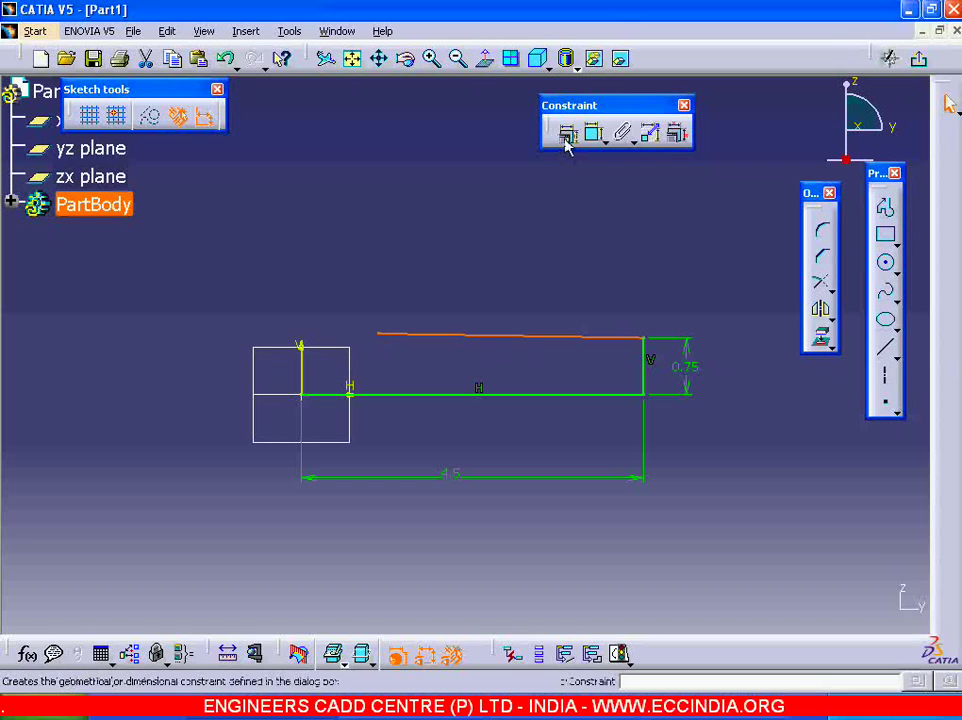
pyautogui.click(566, 141)
pyautogui.click(832, 538)
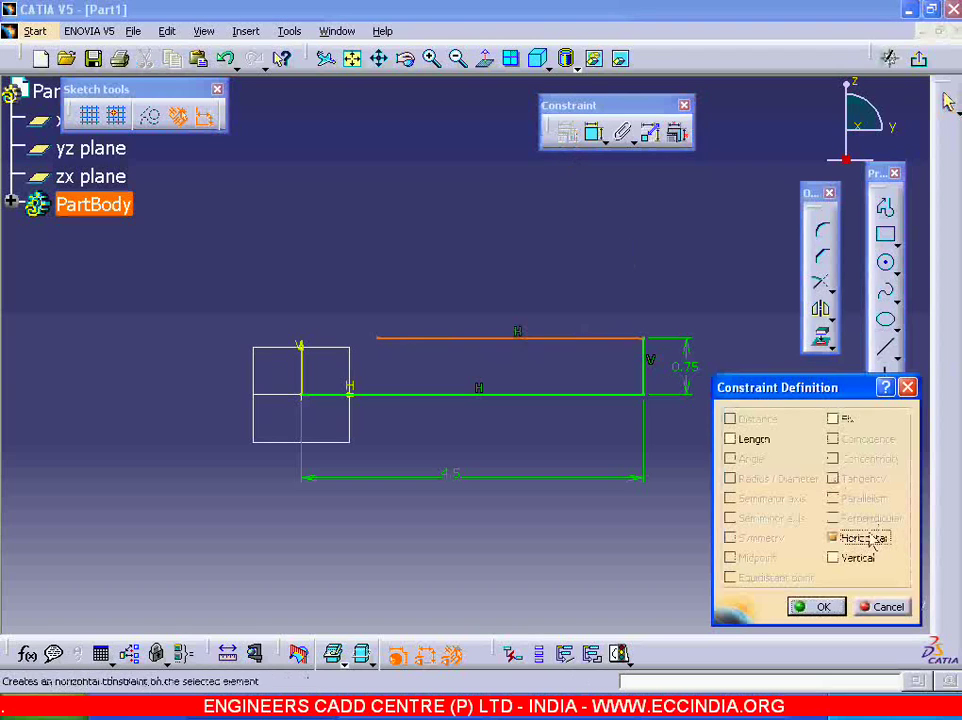
pyautogui.click(823, 607)
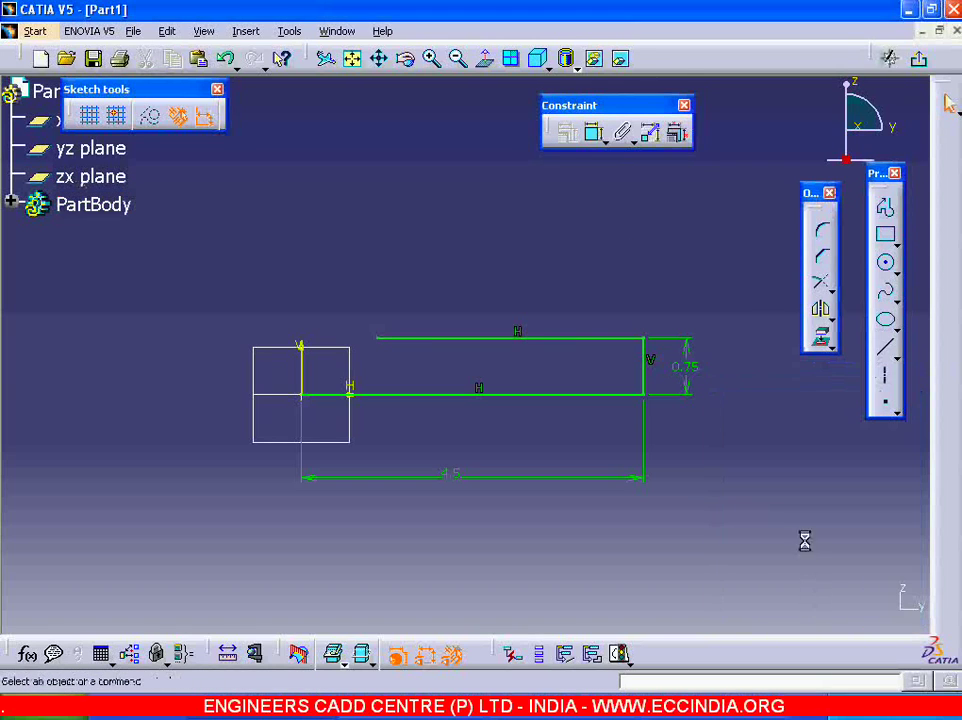
# - Dimension the top line and set its length to 3.75
pyautogui.click(593, 134)
pyautogui.click(552, 338)
pyautogui.click(522, 290)
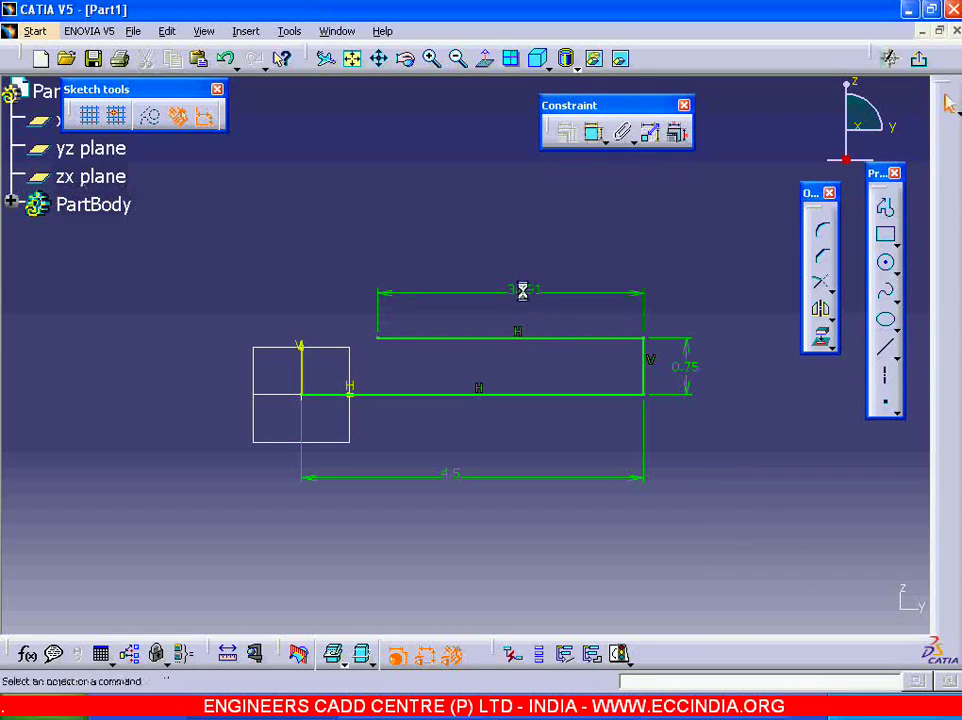
pyautogui.rightClick(524, 291)
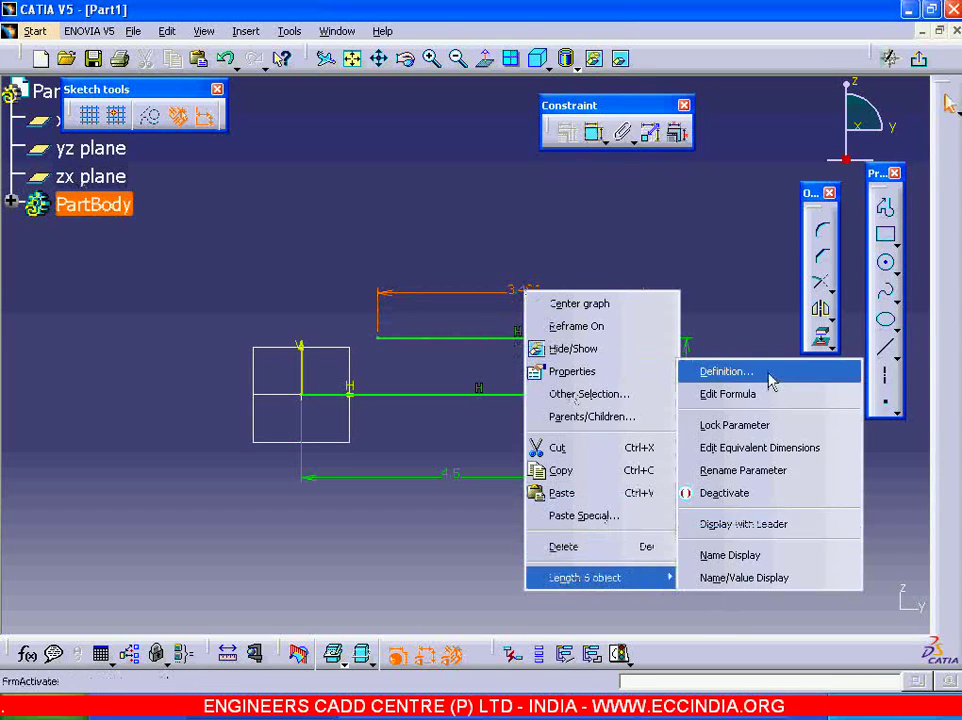
pyautogui.click(769, 378)
pyautogui.write('3.75')
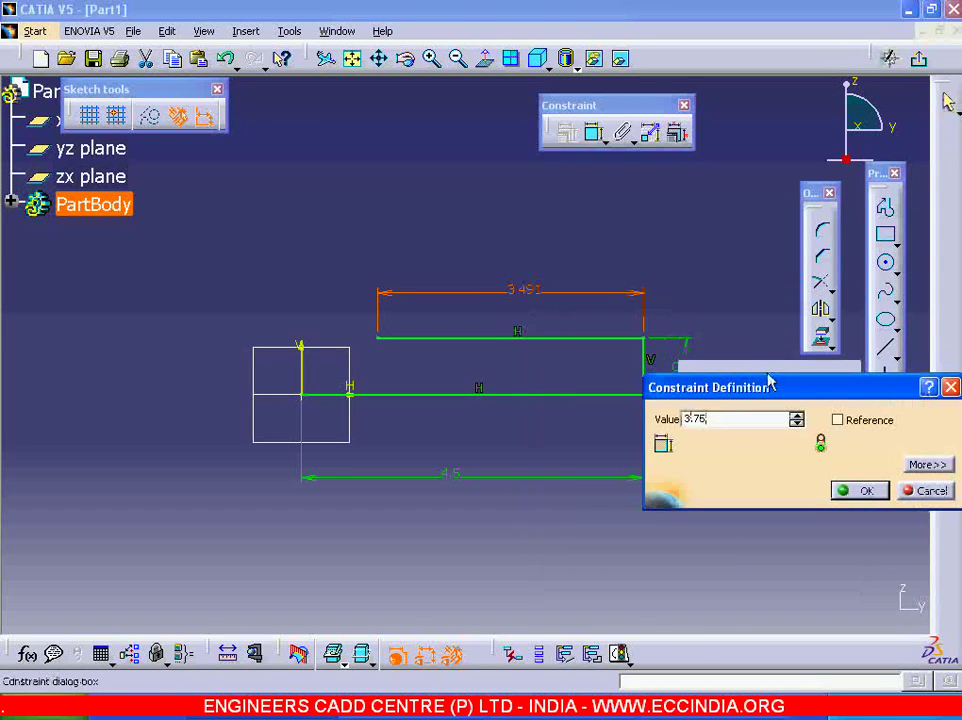
pyautogui.press('Return')
# - Draw a vertical line up from the top line's left end, checking a length in the calculator
pyautogui.click(879, 350)
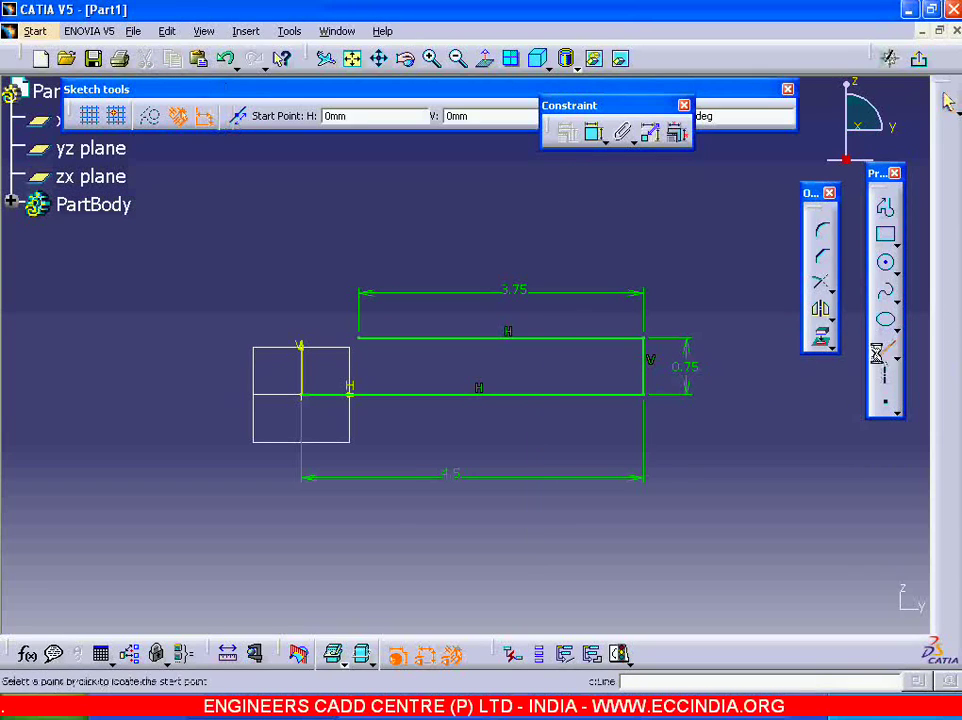
pyautogui.click(358, 338)
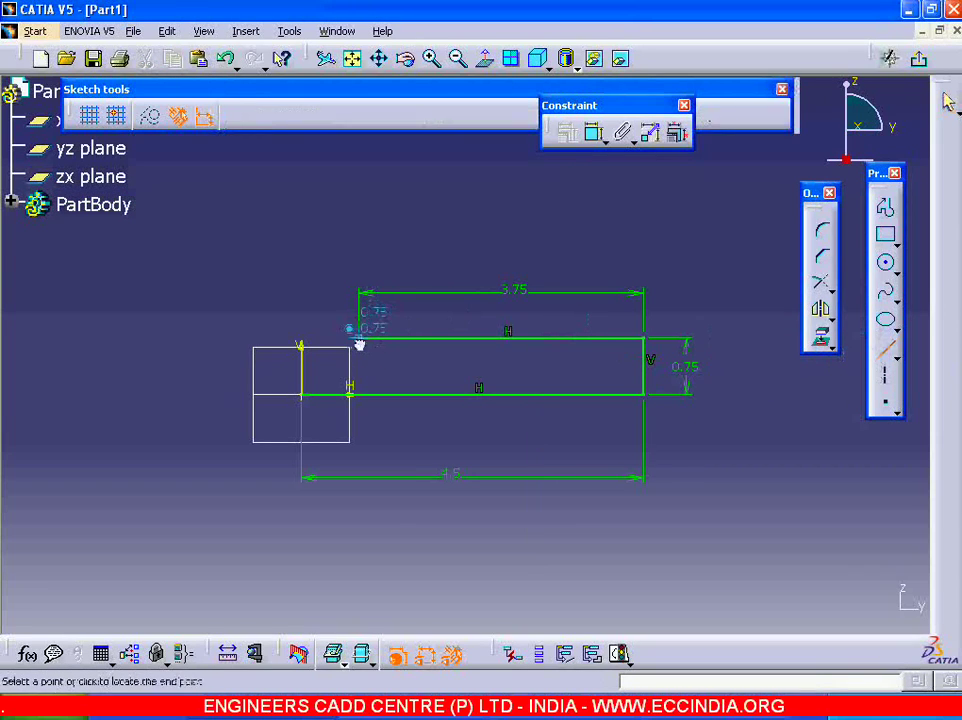
pyautogui.click(357, 216)
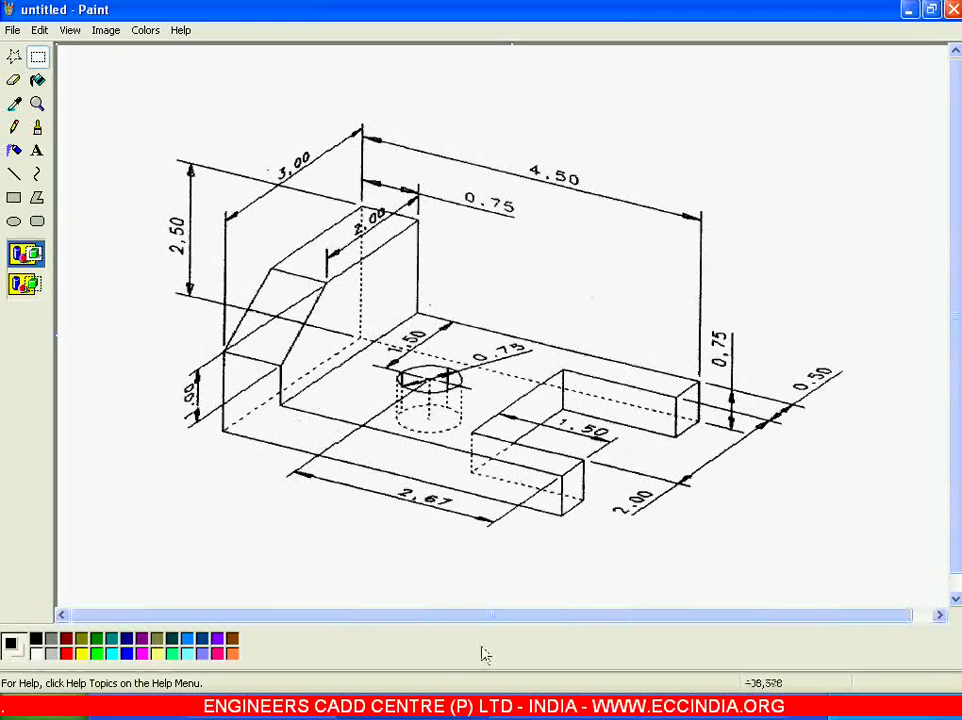
pyautogui.click(727, 716)
pyautogui.write('2')
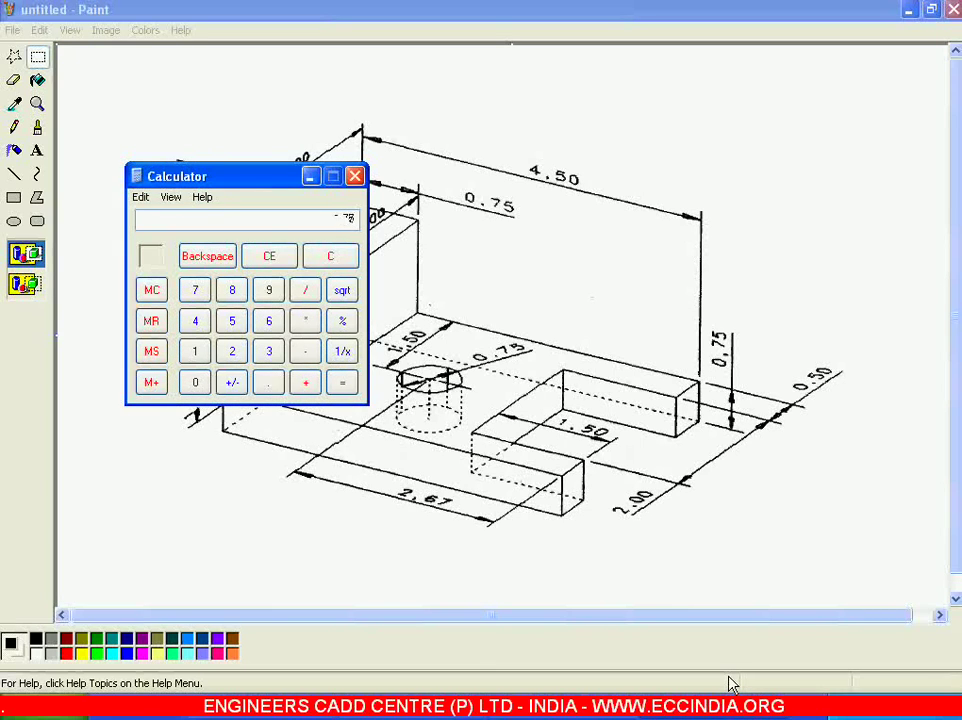
pyautogui.click(310, 176)
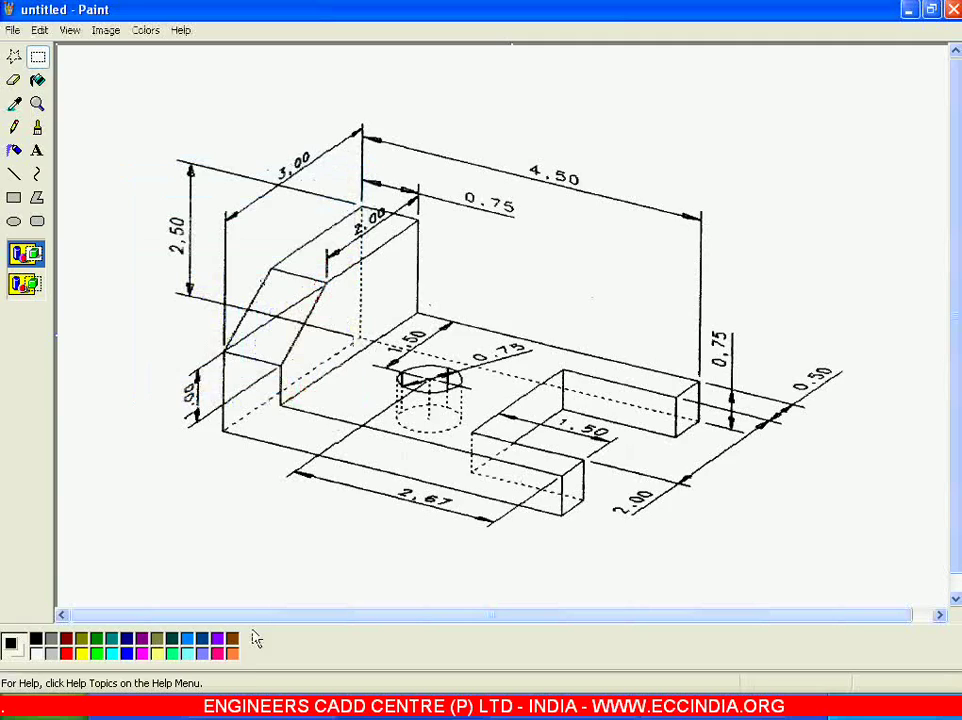
# - Dimension the new vertical line to a height of 1.75
pyautogui.click(262, 716)
pyautogui.click(593, 131)
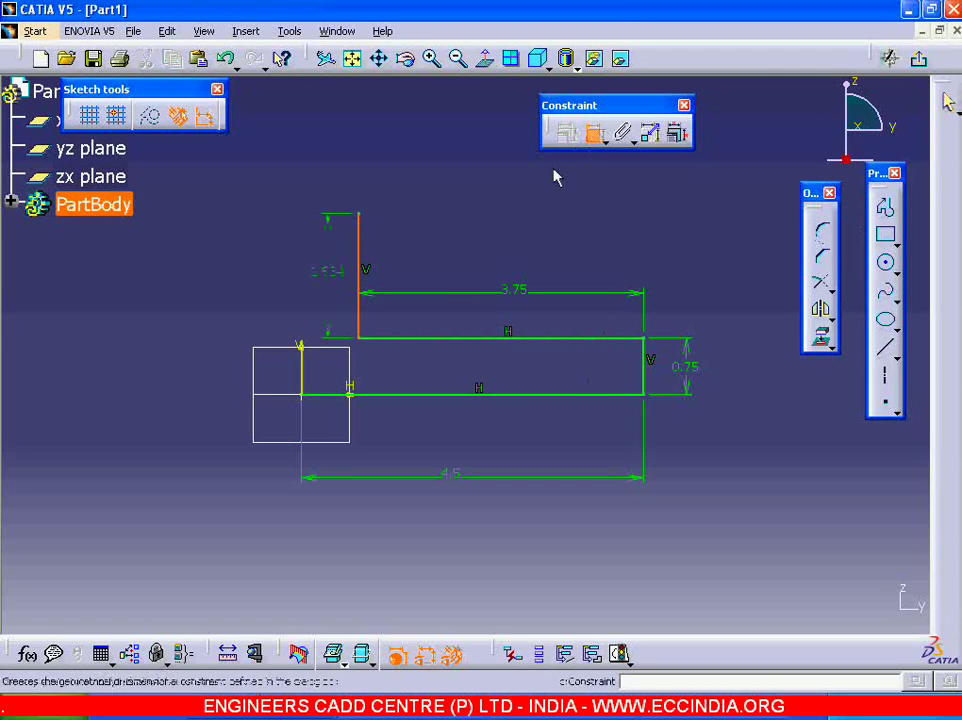
pyautogui.click(413, 257)
pyautogui.rightClick(405, 248)
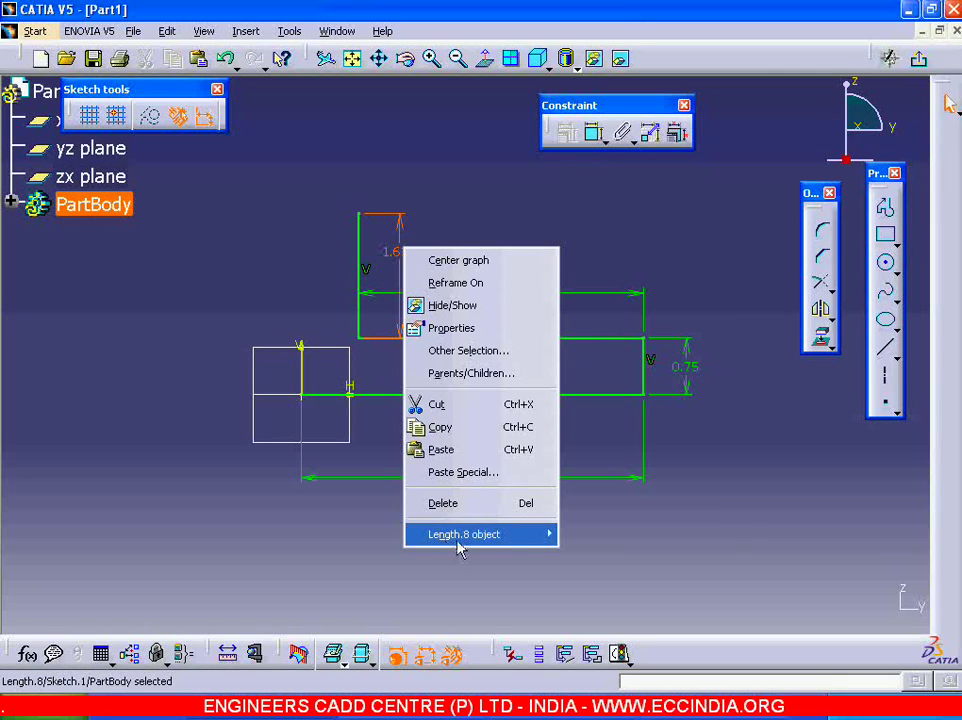
pyautogui.click(634, 327)
pyautogui.write('1')
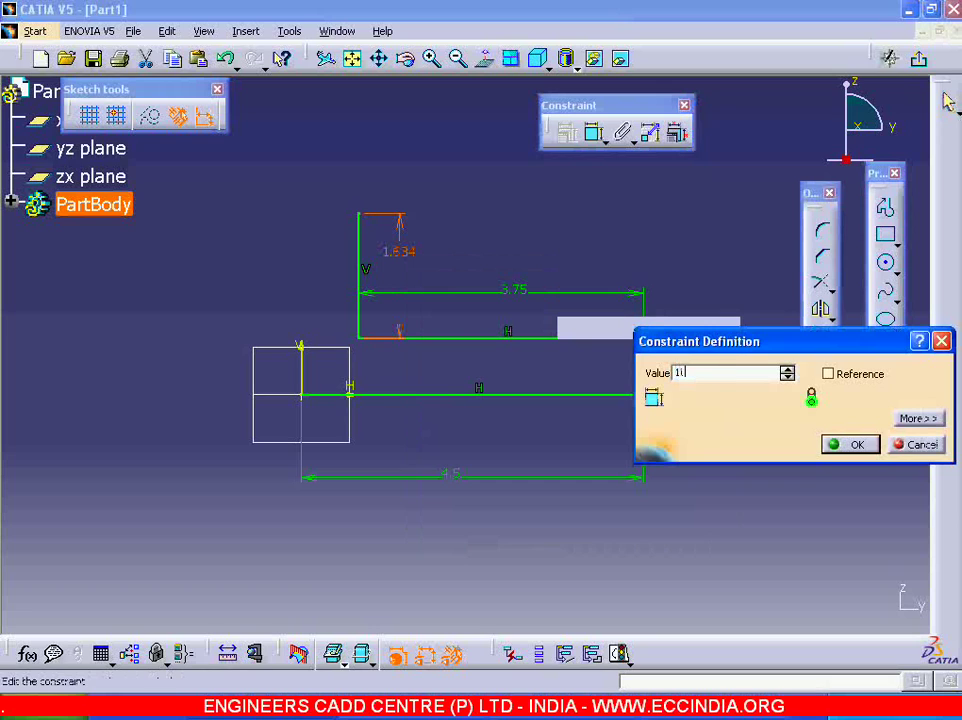
pyautogui.write('.75')
pyautogui.press('Return')
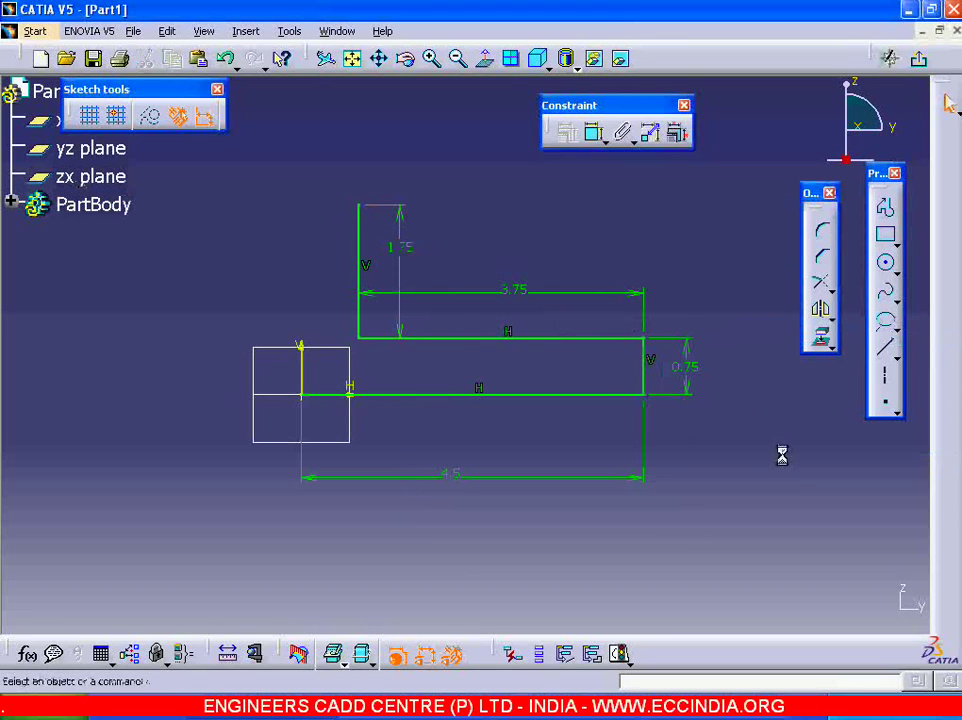
# - Draw a short top edge and an outer vertical edge down to the starting corner
pyautogui.click(882, 360)
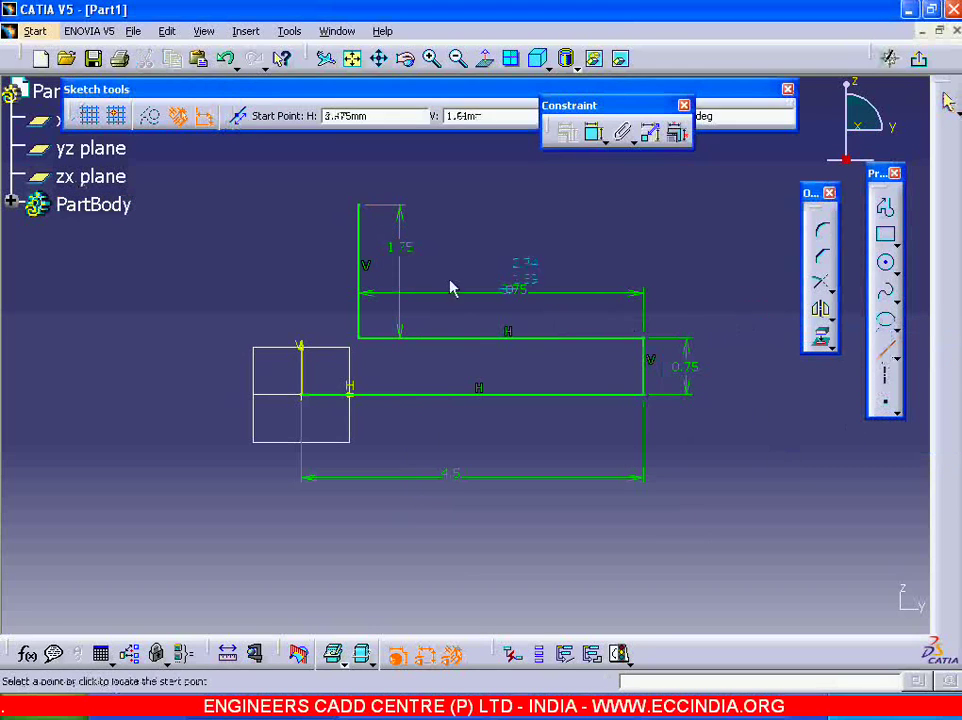
pyautogui.click(358, 206)
pyautogui.click(302, 203)
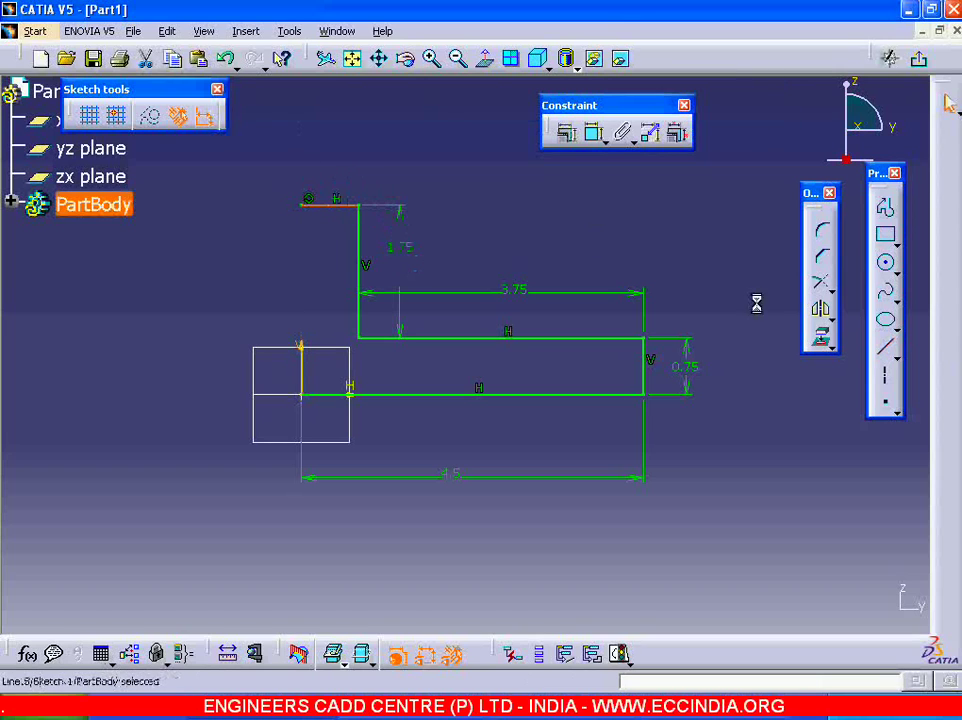
pyautogui.click(882, 362)
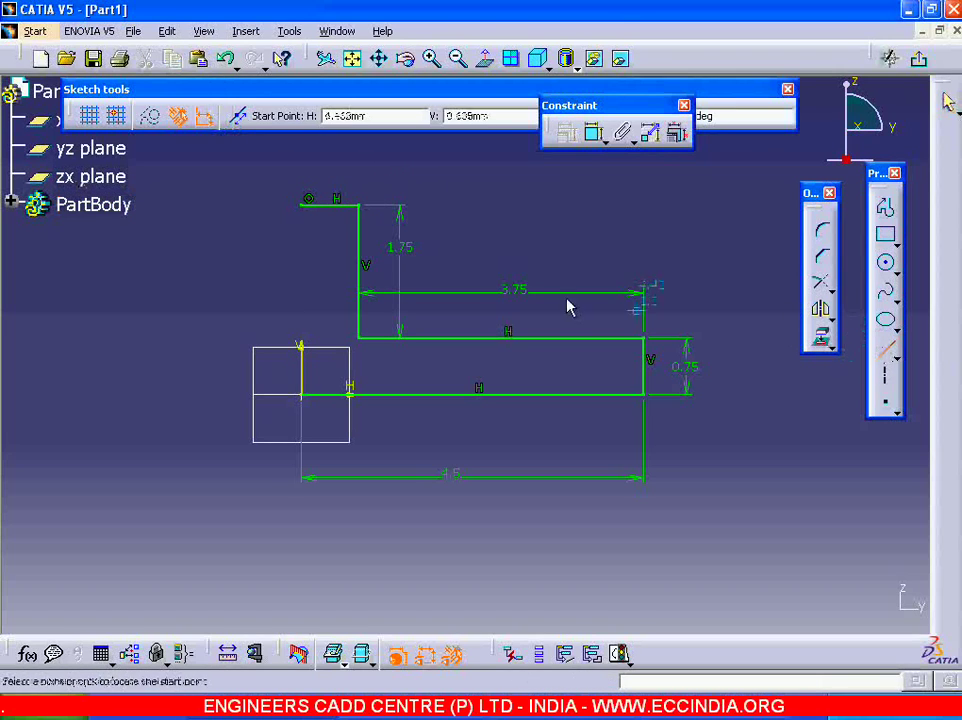
pyautogui.click(302, 203)
pyautogui.click(302, 395)
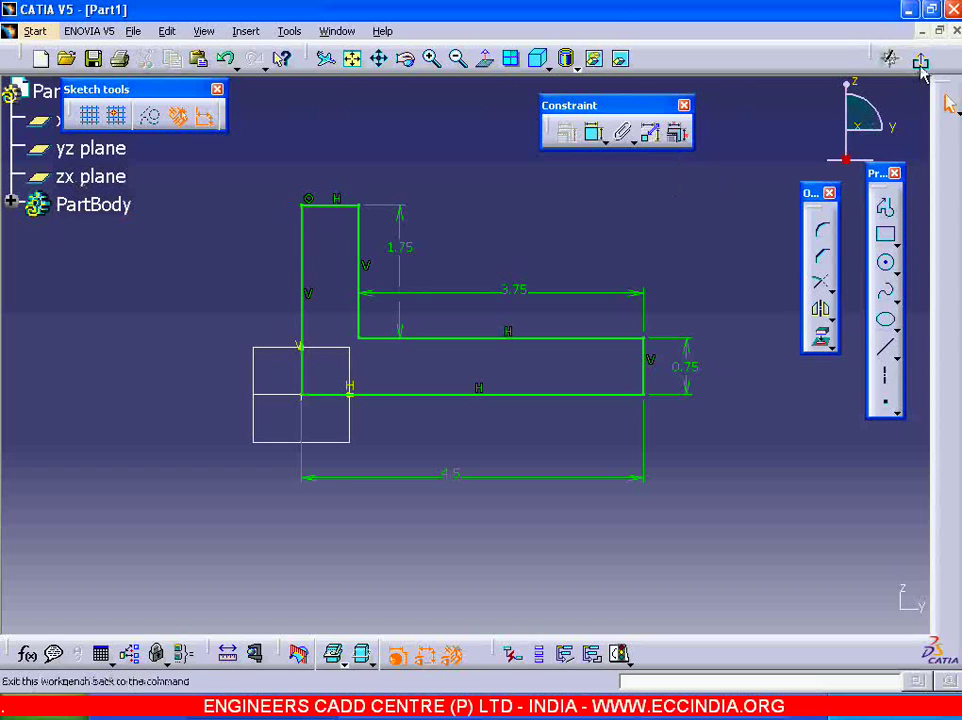
# - Exit the sketch and pad the L-profile 1.5mm with mirrored extent
pyautogui.click(921, 68)
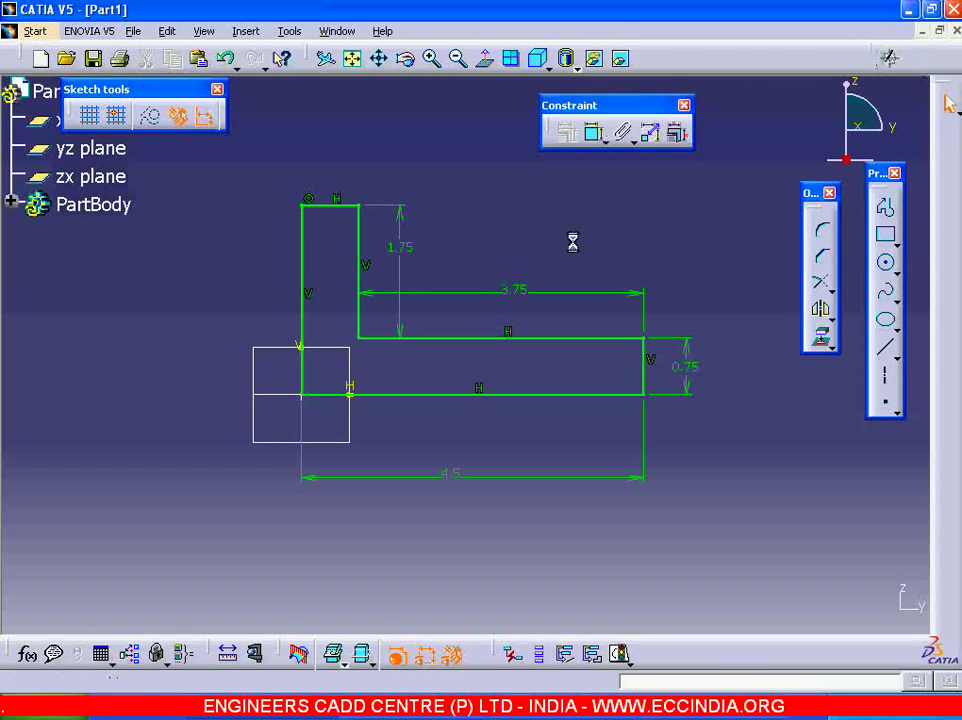
pyautogui.click(421, 716)
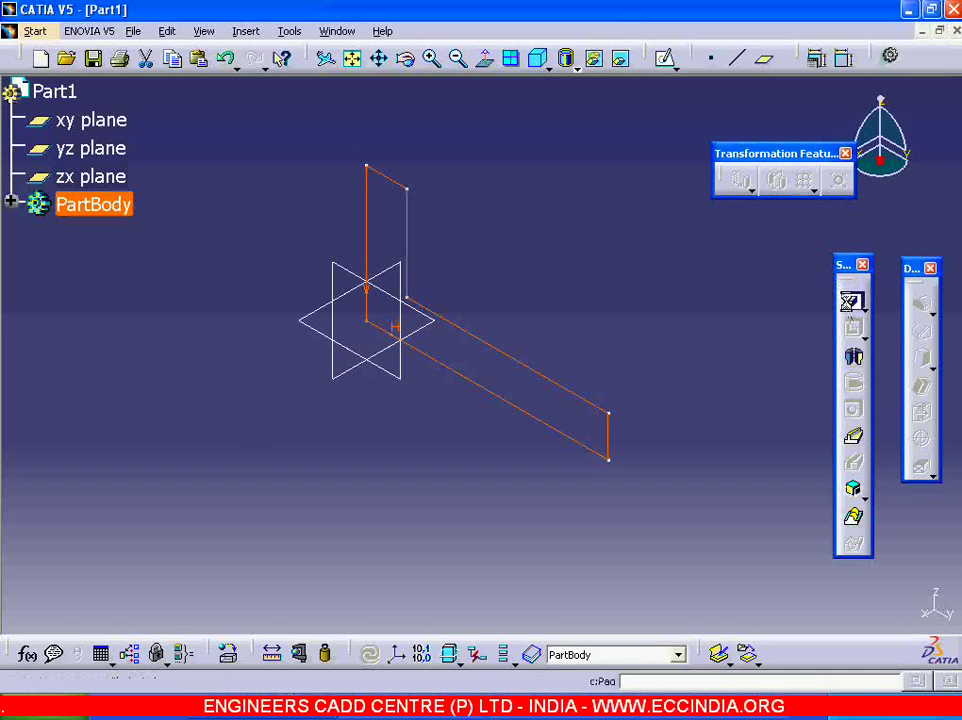
pyautogui.click(850, 300)
pyautogui.click(658, 378)
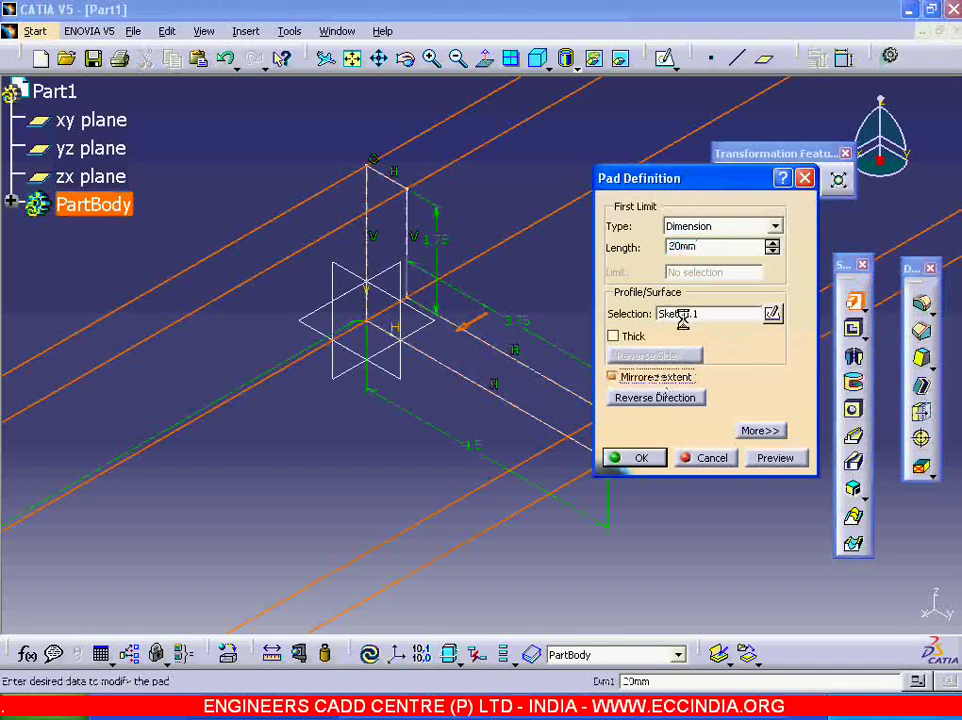
pyautogui.write('1.5')
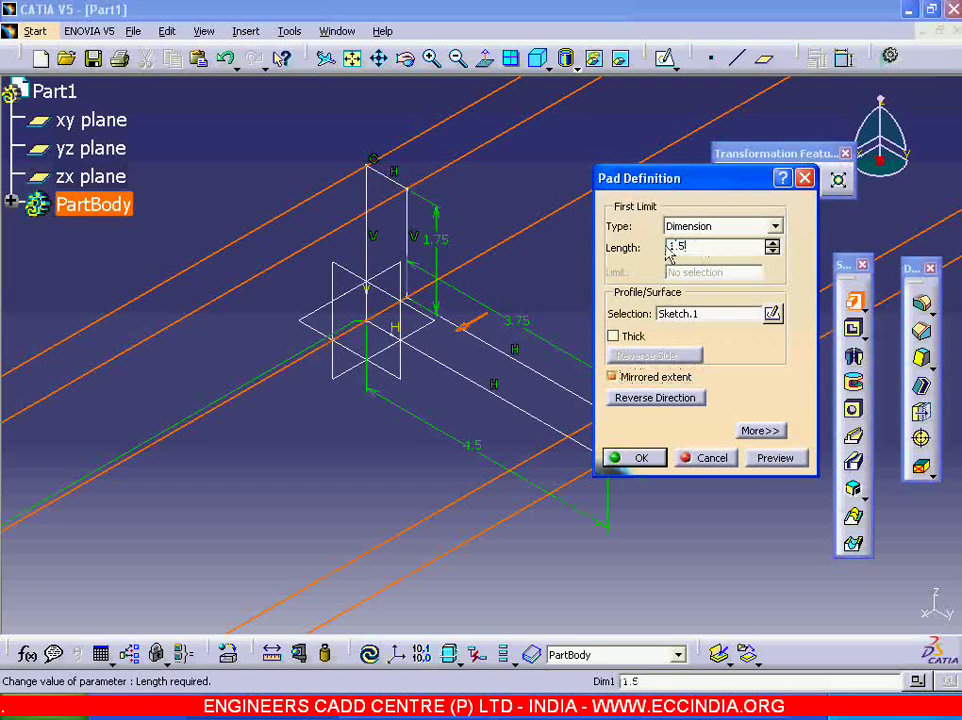
pyautogui.press('Return')
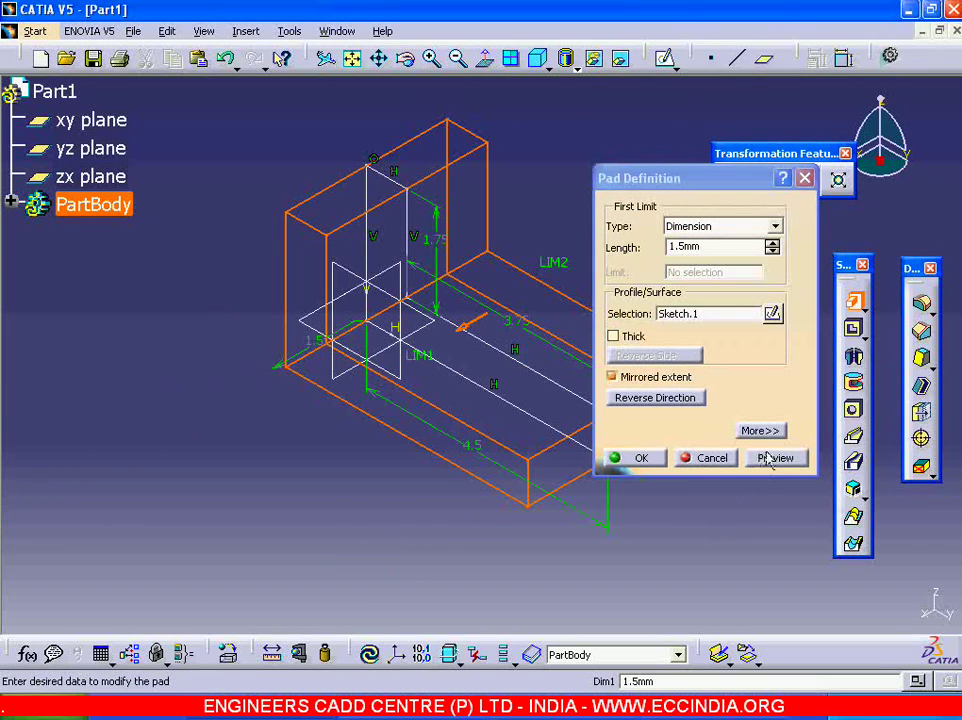
pyautogui.click(768, 458)
pyautogui.click(625, 458)
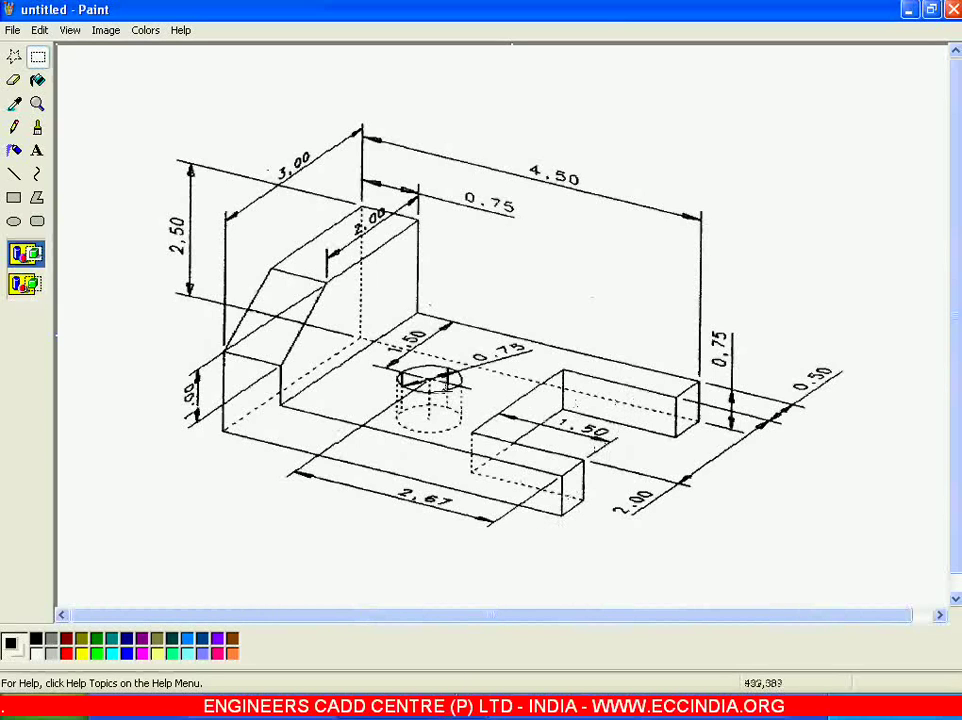
# - Create a positioned sketch on the base's top face, flipping both sketch axes
pyautogui.hotkey('alt', 'Tab')
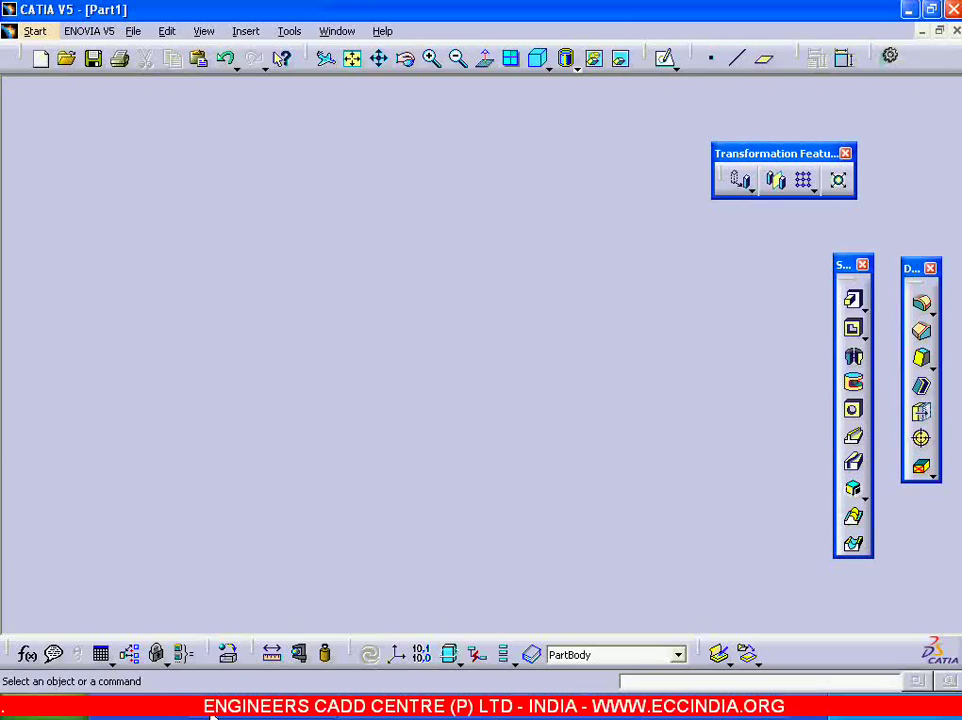
pyautogui.click(675, 64)
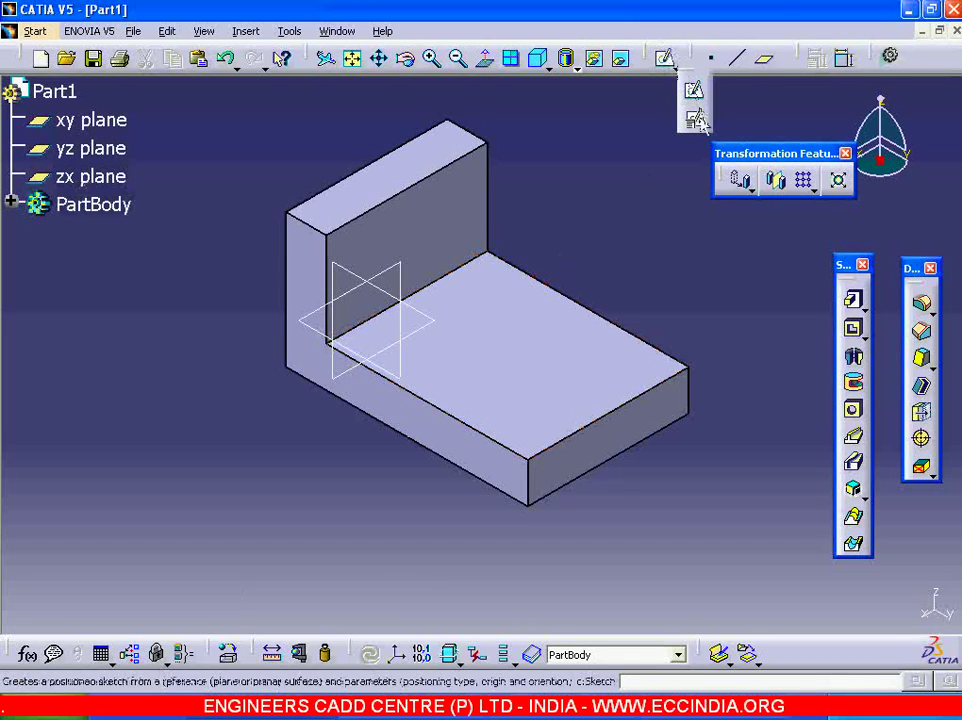
pyautogui.click(694, 111)
pyautogui.click(602, 379)
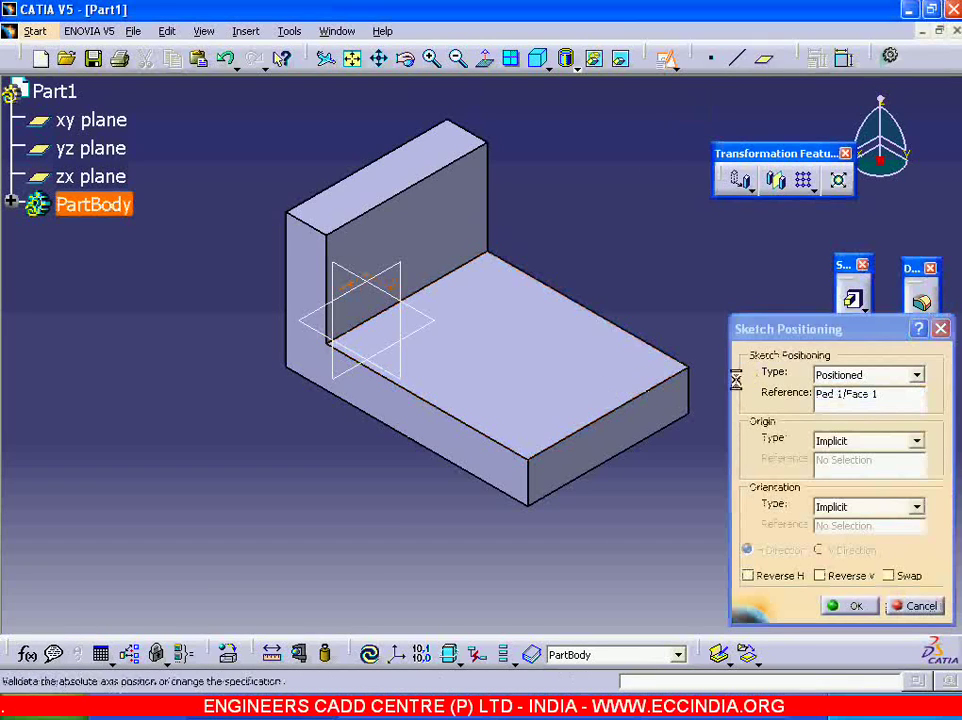
pyautogui.moveTo(623, 434)
pyautogui.mouseDown(button='middle')
pyautogui.moveTo(485, 520)
pyautogui.moveTo(505, 357)
pyautogui.moveTo(500, 425)
pyautogui.mouseUp(button='middle')
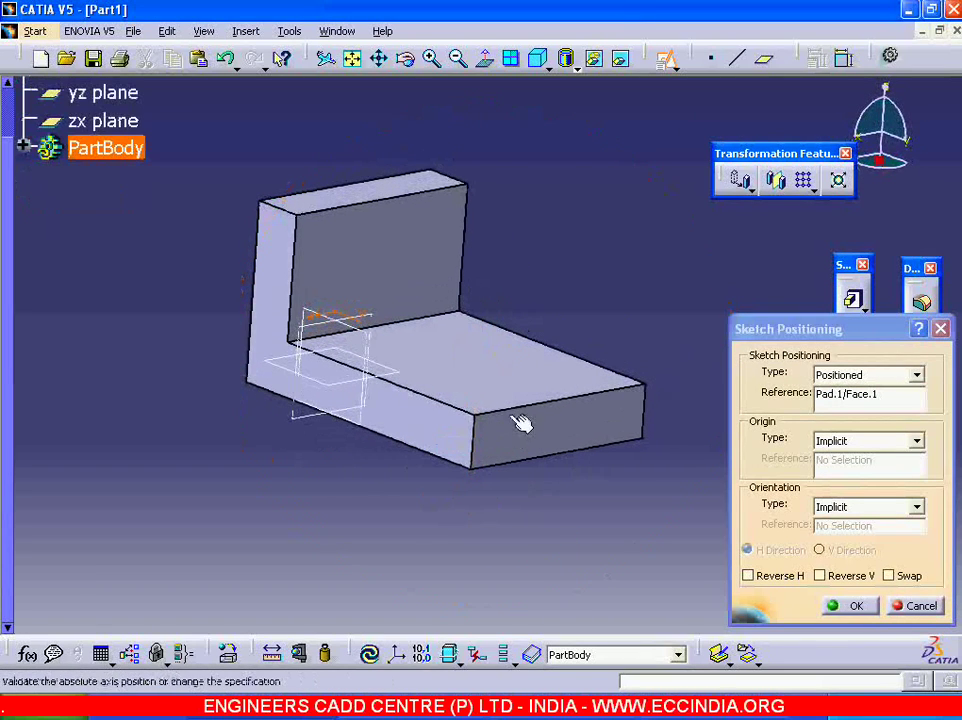
pyautogui.click(542, 60)
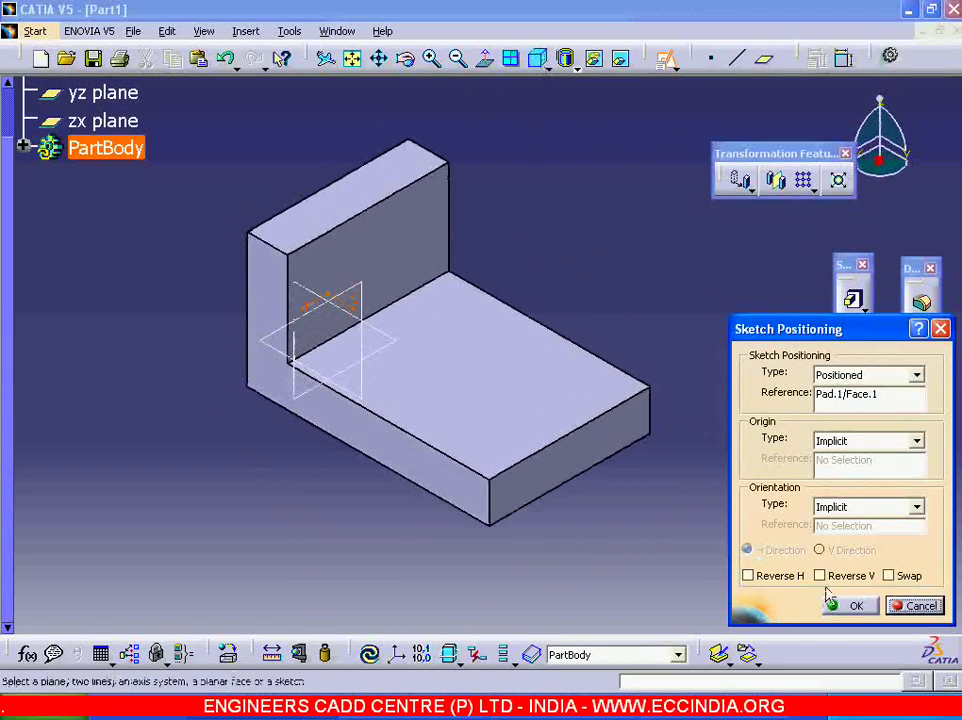
pyautogui.click(786, 588)
pyautogui.click(822, 577)
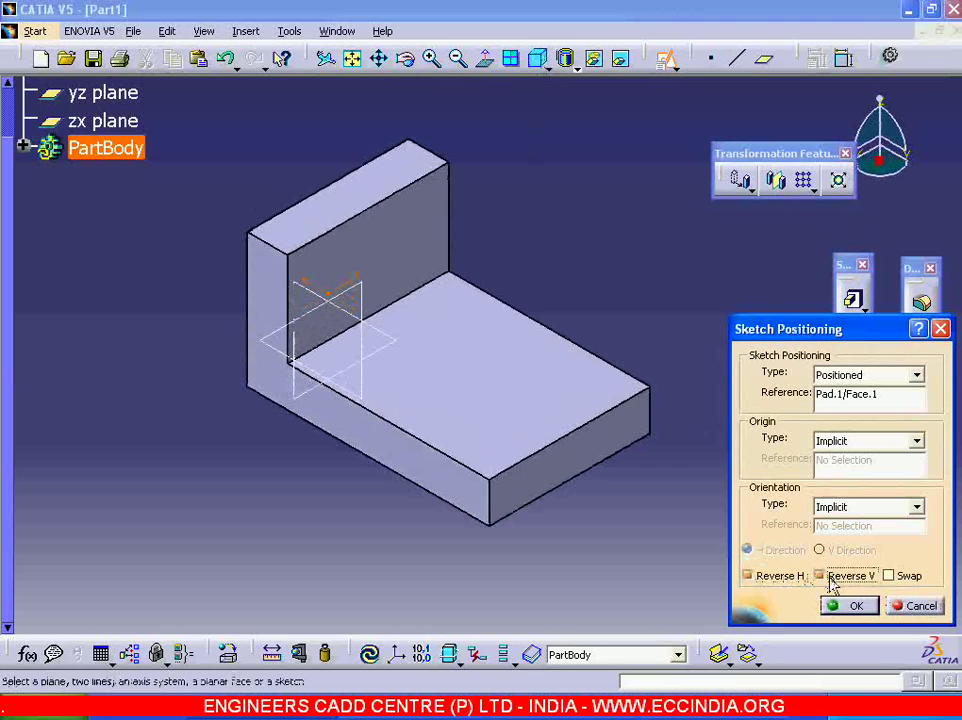
pyautogui.click(852, 606)
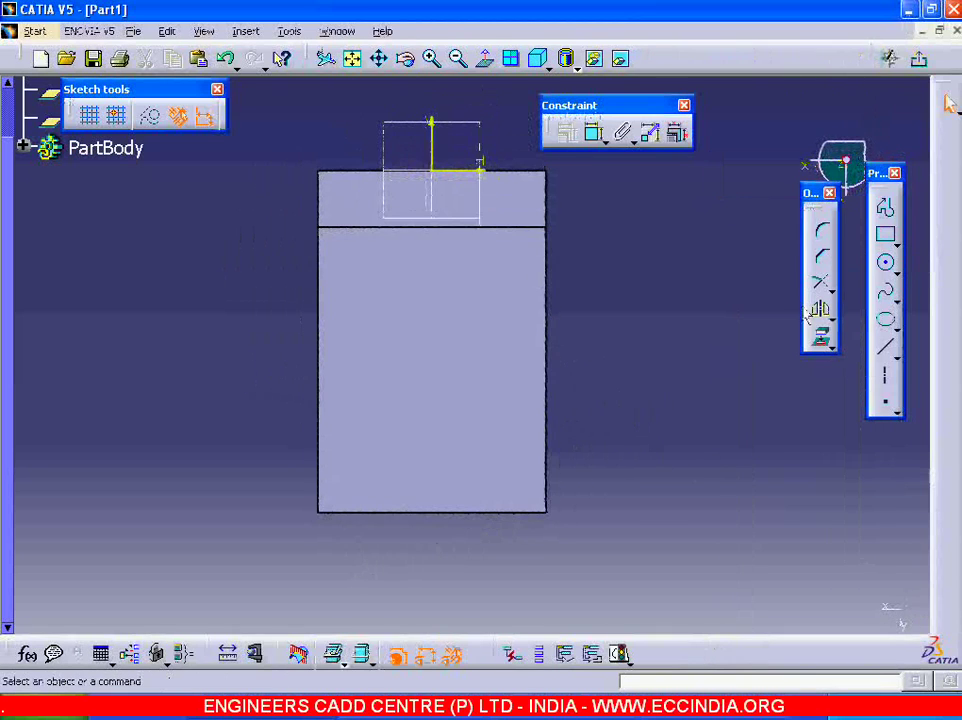
# - Draw a rectangle and make its bottom edge coincident with the base's bottom edge
pyautogui.click(888, 236)
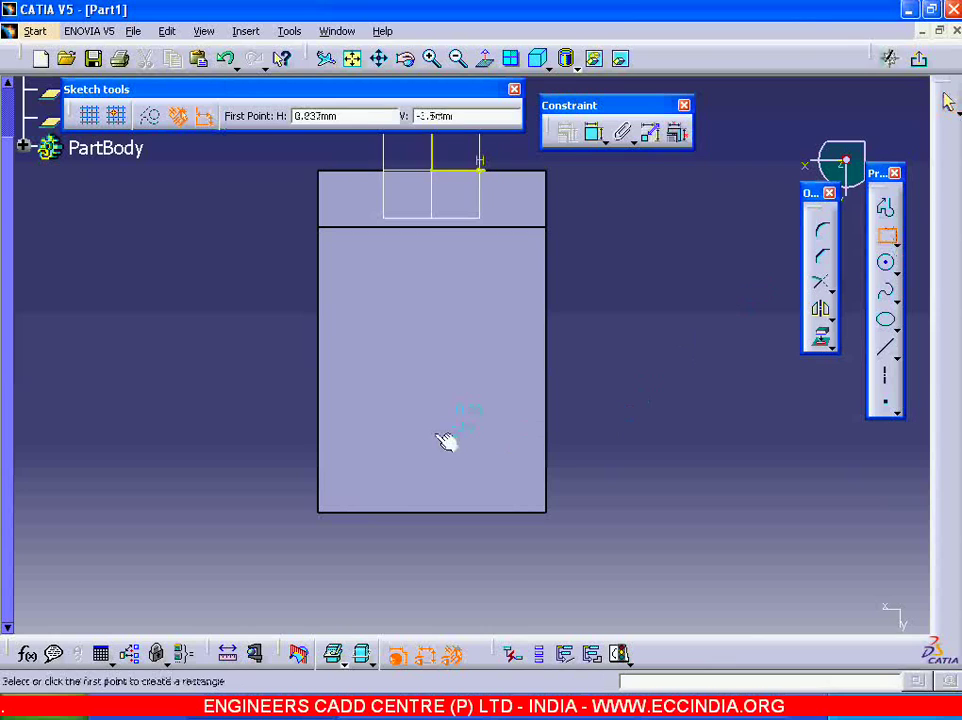
pyautogui.click(351, 394)
pyautogui.click(504, 499)
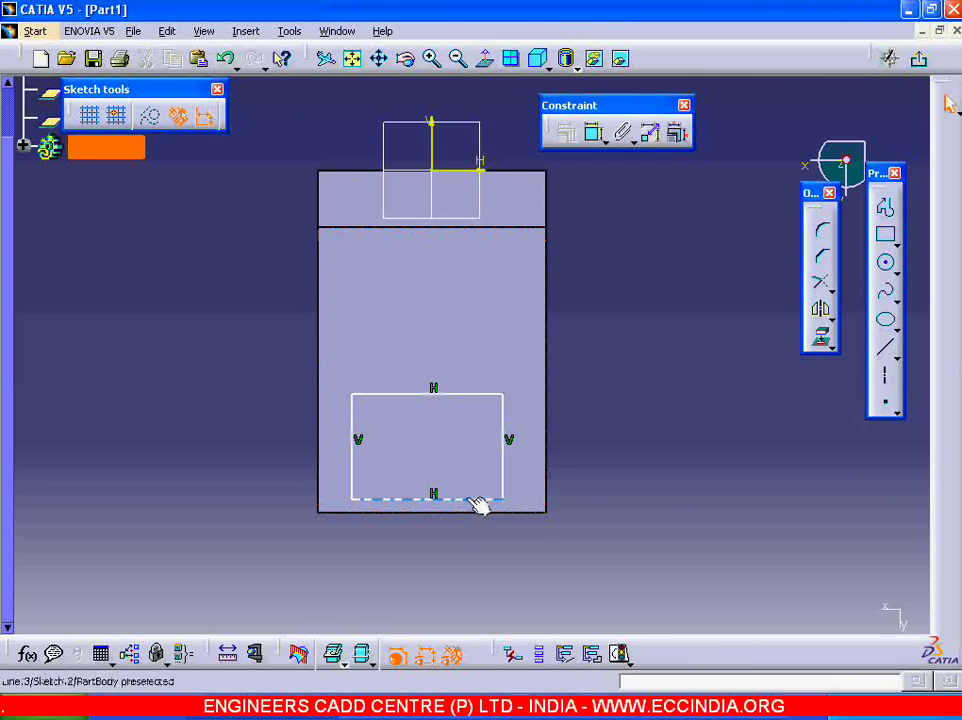
pyautogui.click(593, 132)
pyautogui.click(460, 500)
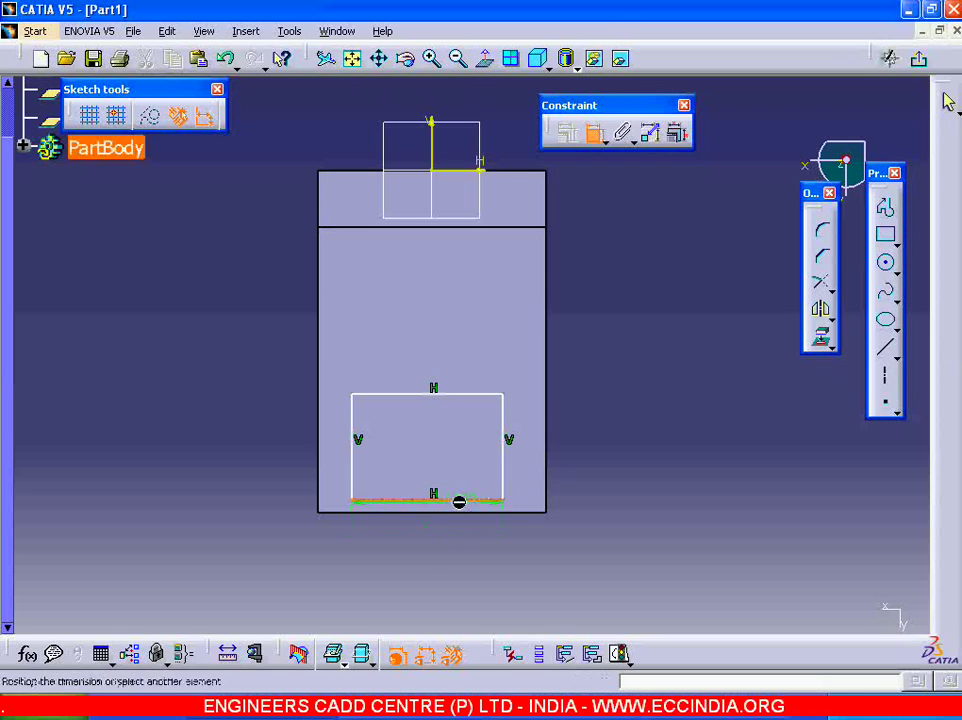
pyautogui.click(472, 513)
pyautogui.rightClick(662, 442)
pyautogui.click(721, 590)
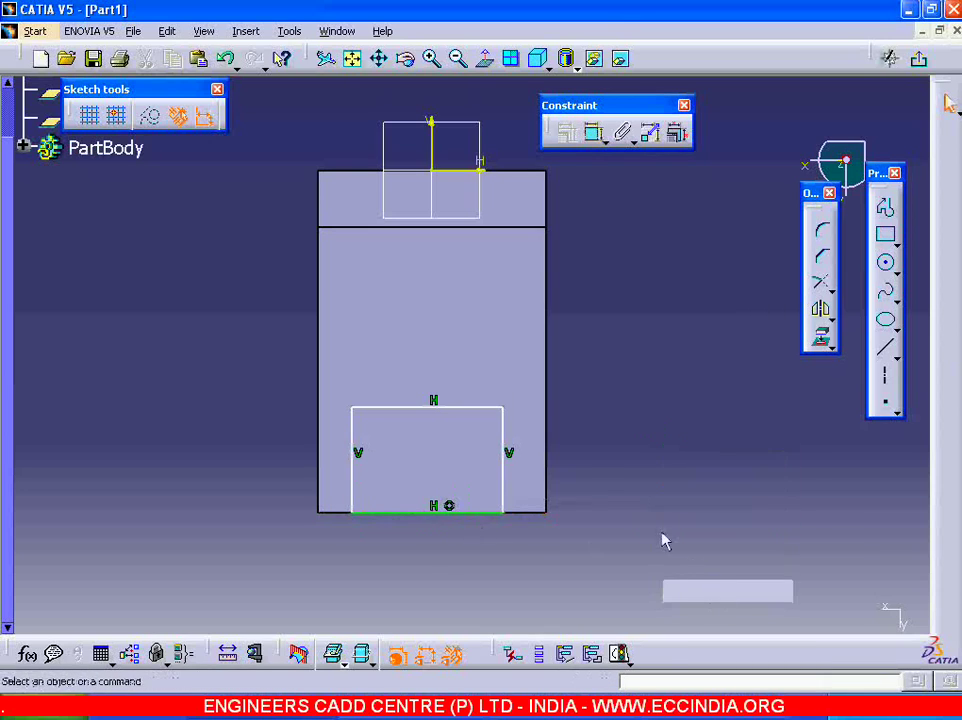
pyautogui.moveTo(590, 472); pyautogui.dragTo(606, 477, button='middle')
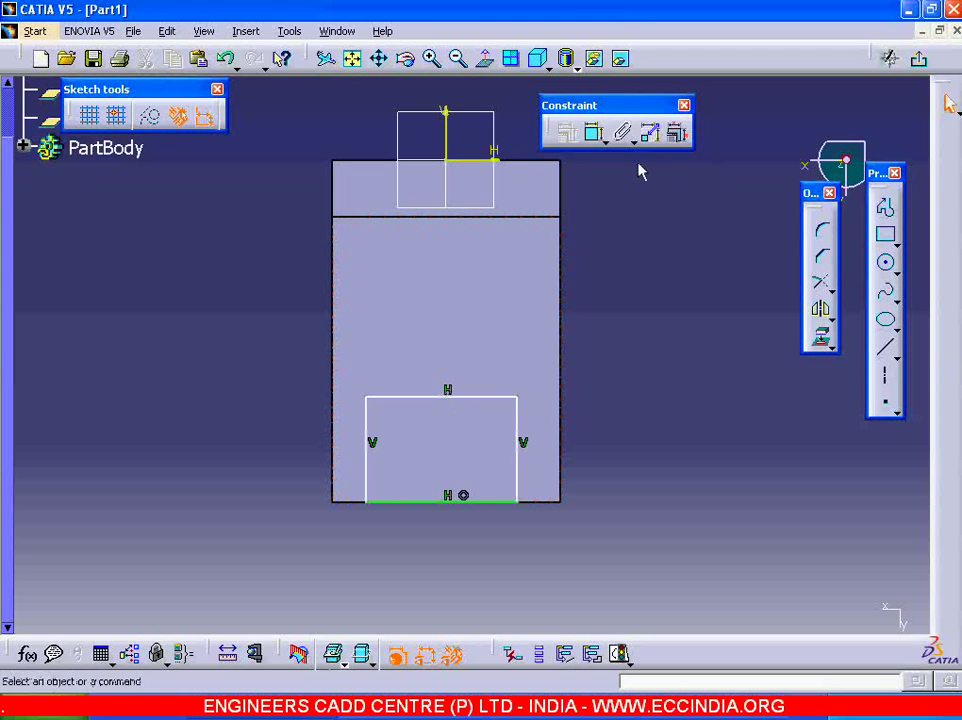
# - Add a width dimension to the rectangle's bottom line
pyautogui.click(593, 132)
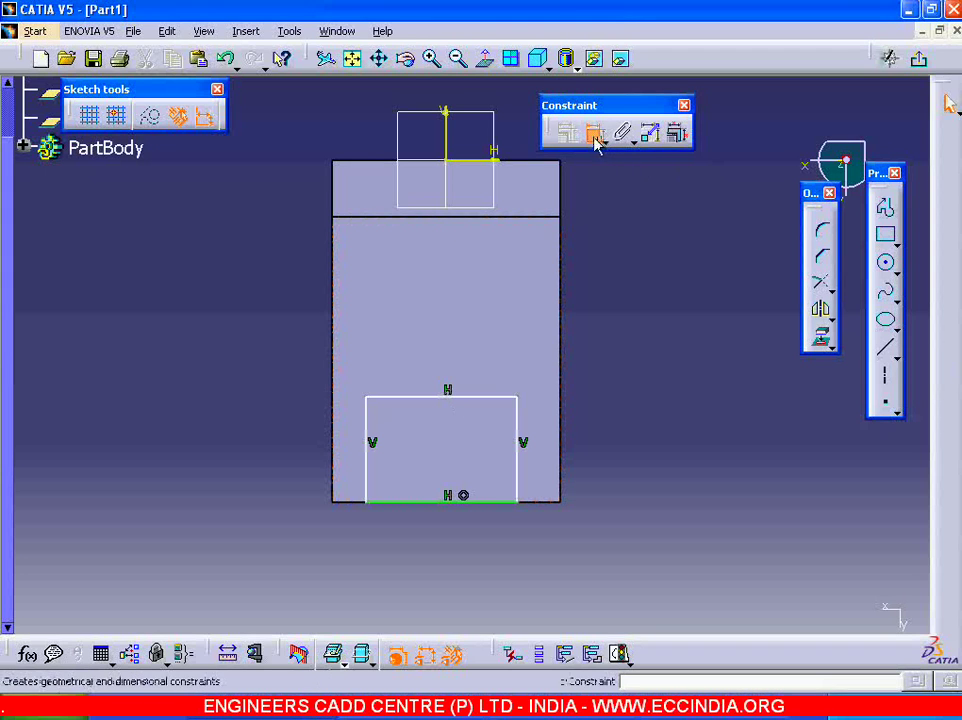
pyautogui.click(483, 501)
pyautogui.click(456, 530)
pyautogui.rightClick(464, 528)
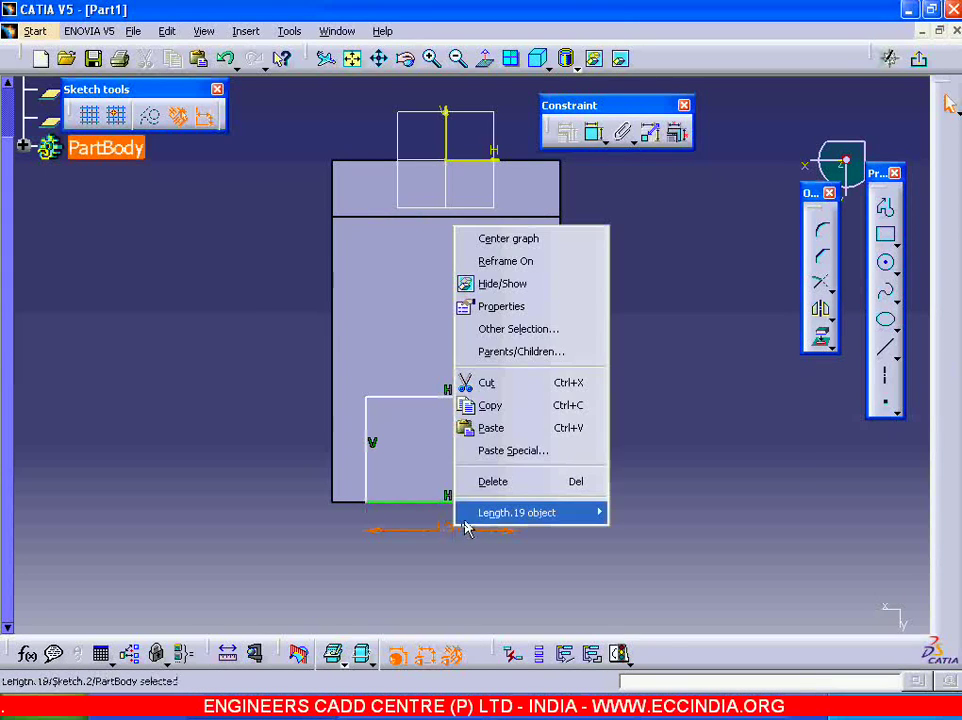
pyautogui.click(683, 333)
pyautogui.press('Return')
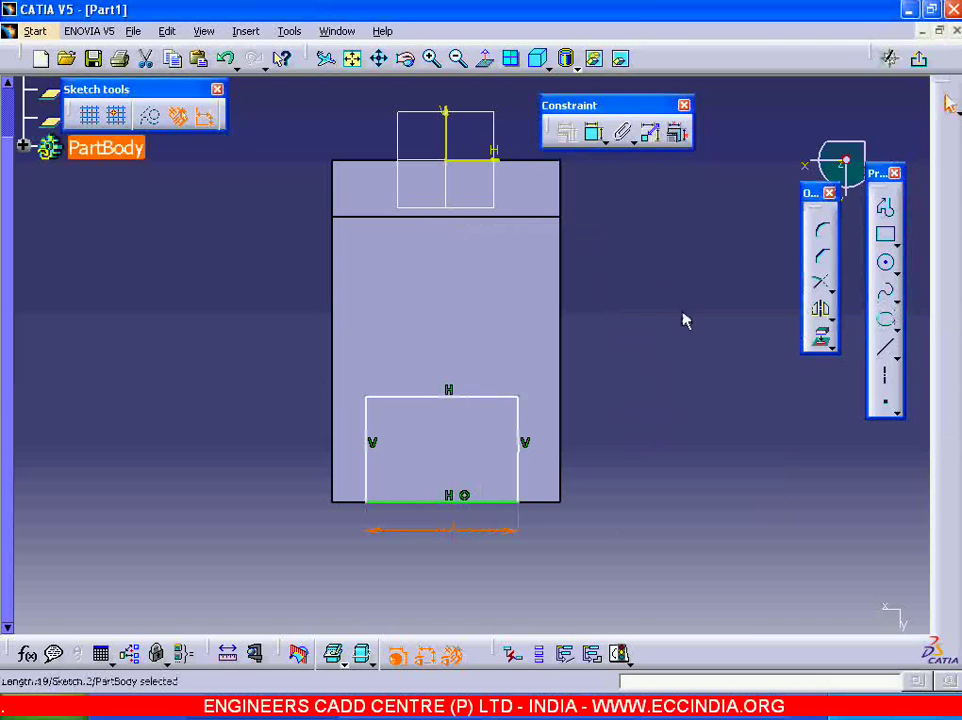
# - Dimension the rectangle's right side and set its height to 1.5
pyautogui.click(596, 136)
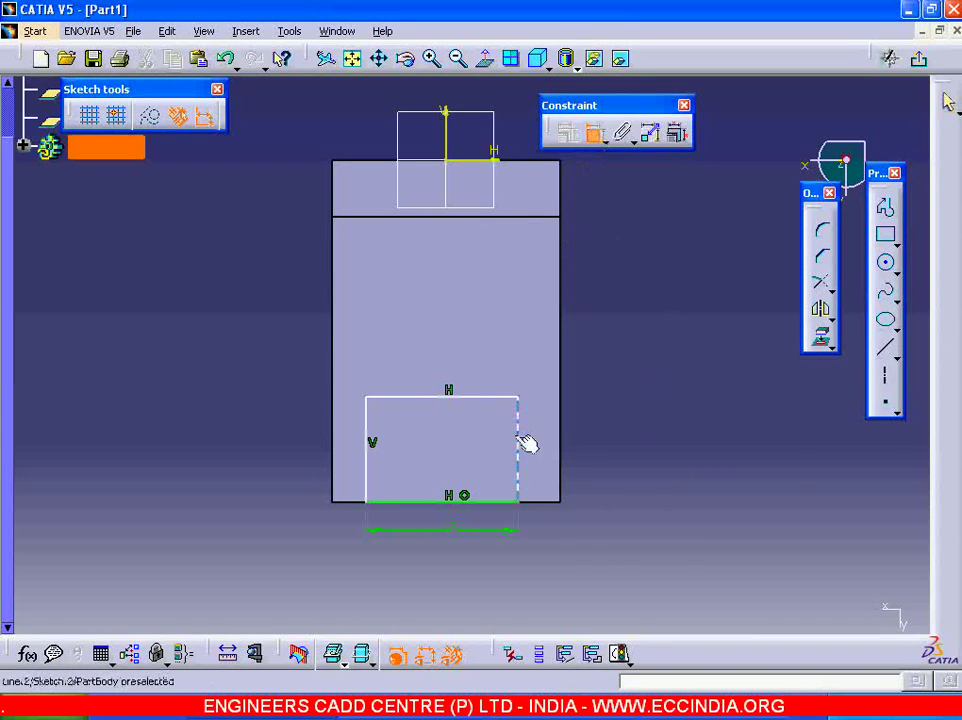
pyautogui.click(522, 444)
pyautogui.click(602, 455)
pyautogui.rightClick(602, 455)
pyautogui.moveTo(676, 434)
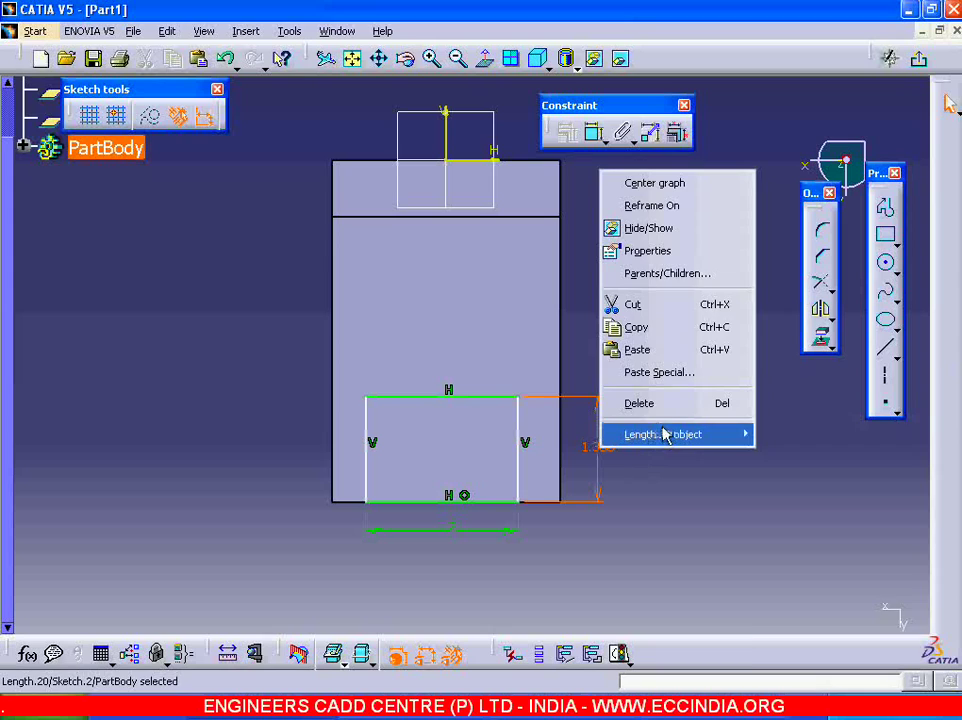
pyautogui.click(812, 440)
pyautogui.write('0.5')
pyautogui.press('Return')
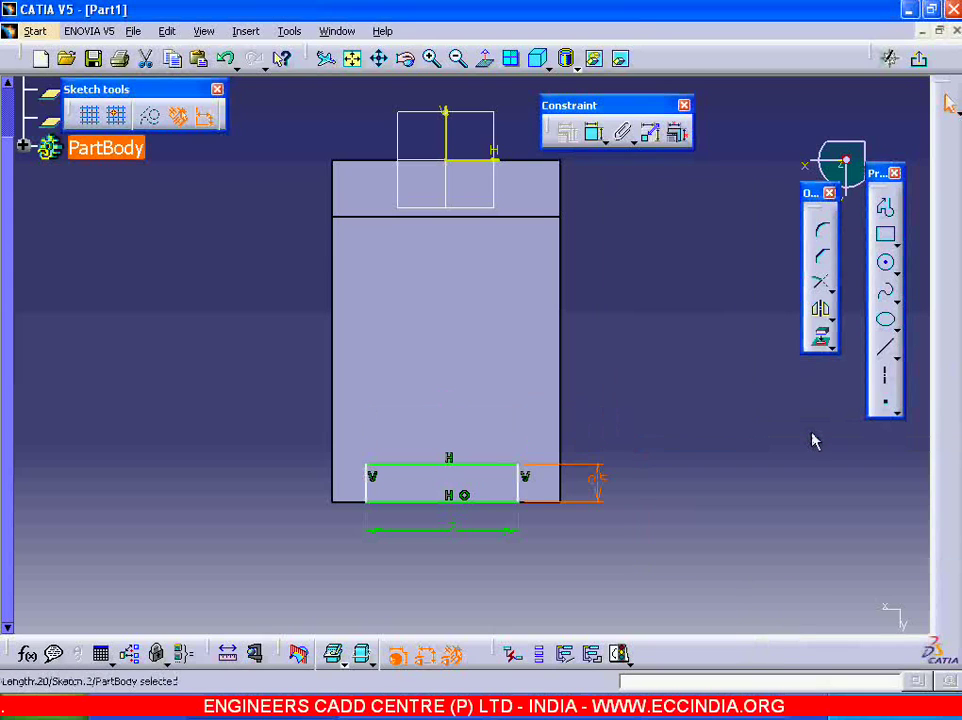
pyautogui.rightClick(594, 484)
pyautogui.click(805, 461)
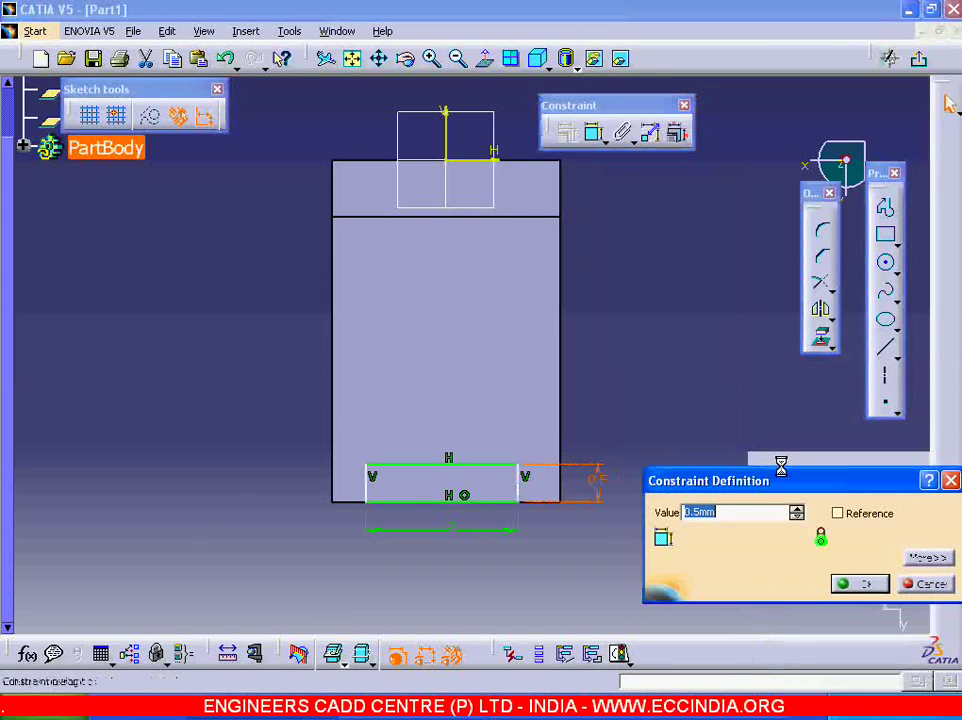
pyautogui.write('1.5')
pyautogui.press('Return')
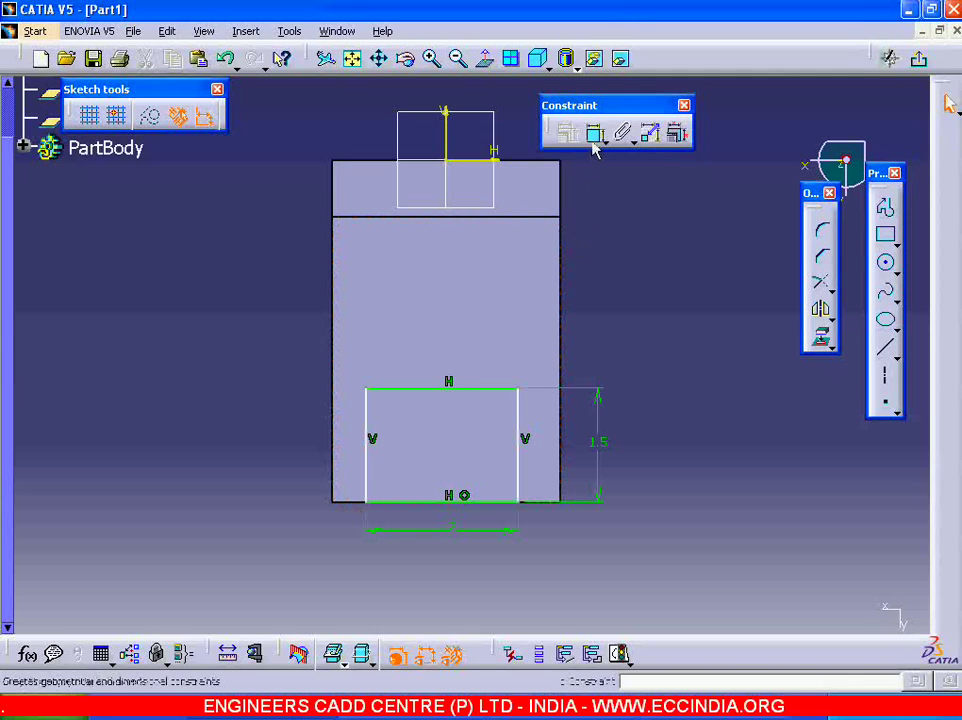
# - Offset the rectangle 3 from the base's right edge, exit the sketch and expand the tree
pyautogui.click(595, 133)
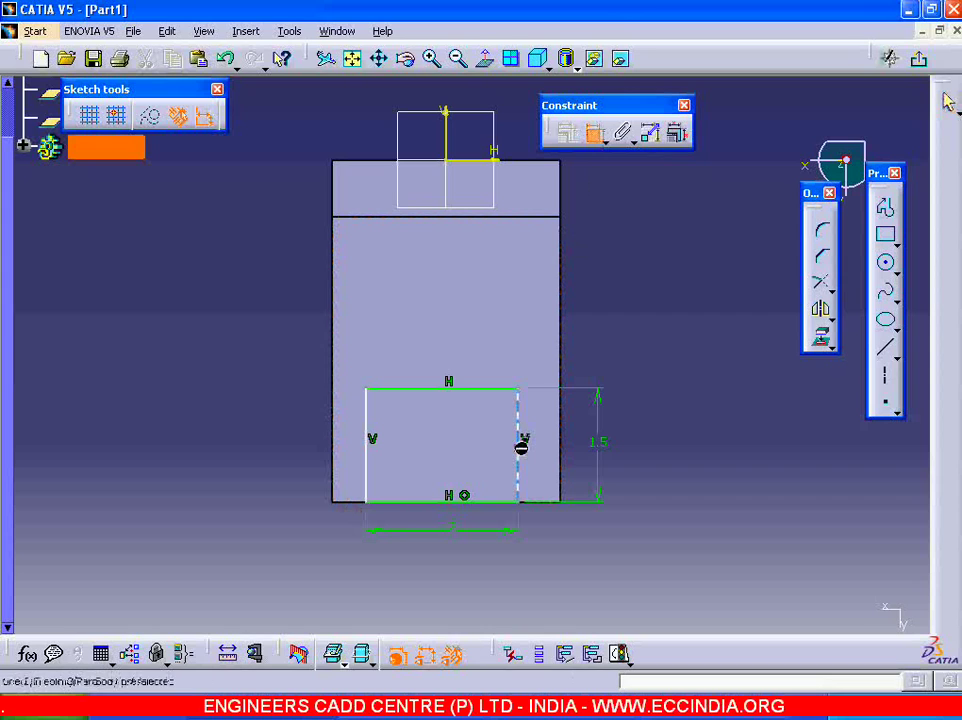
pyautogui.click(518, 446)
pyautogui.click(560, 464)
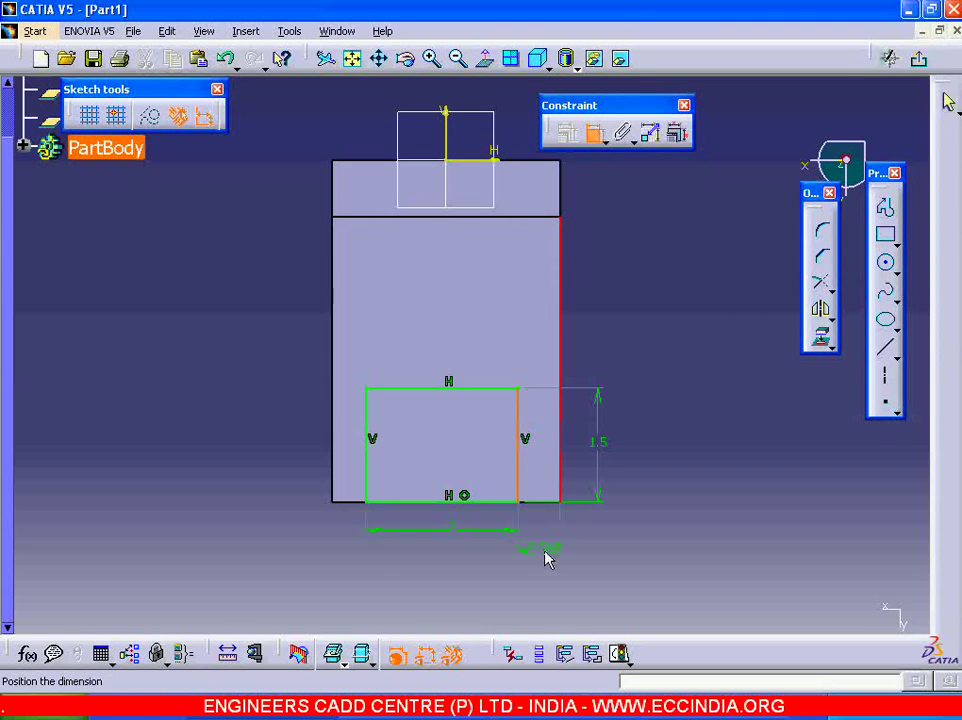
pyautogui.click(545, 558)
pyautogui.rightClick(545, 558)
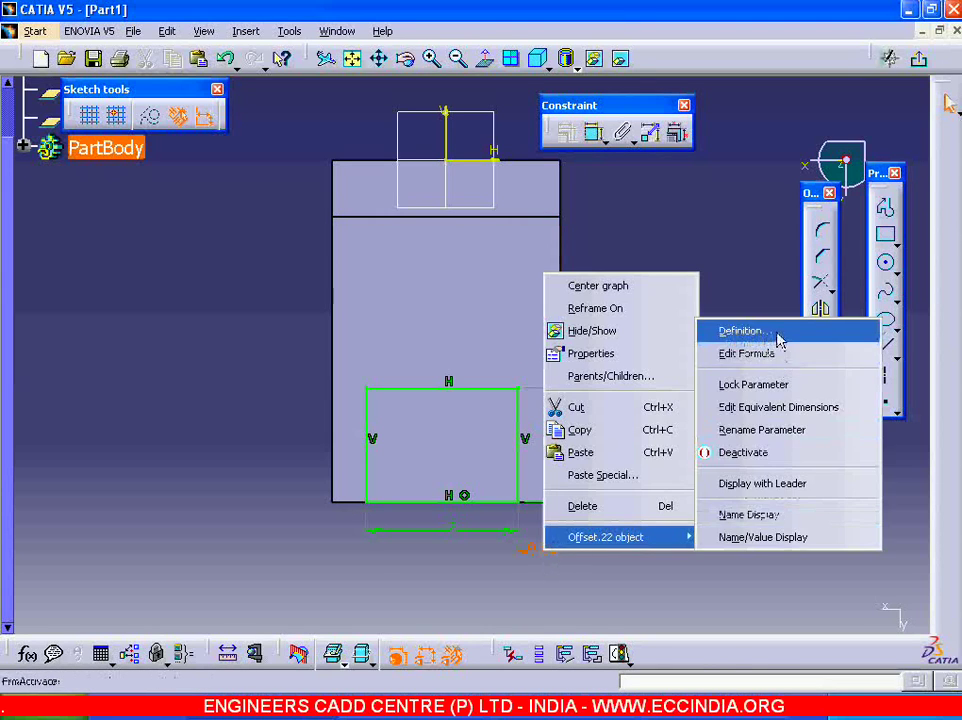
pyautogui.click(777, 333)
pyautogui.write('3')
pyautogui.press('Return')
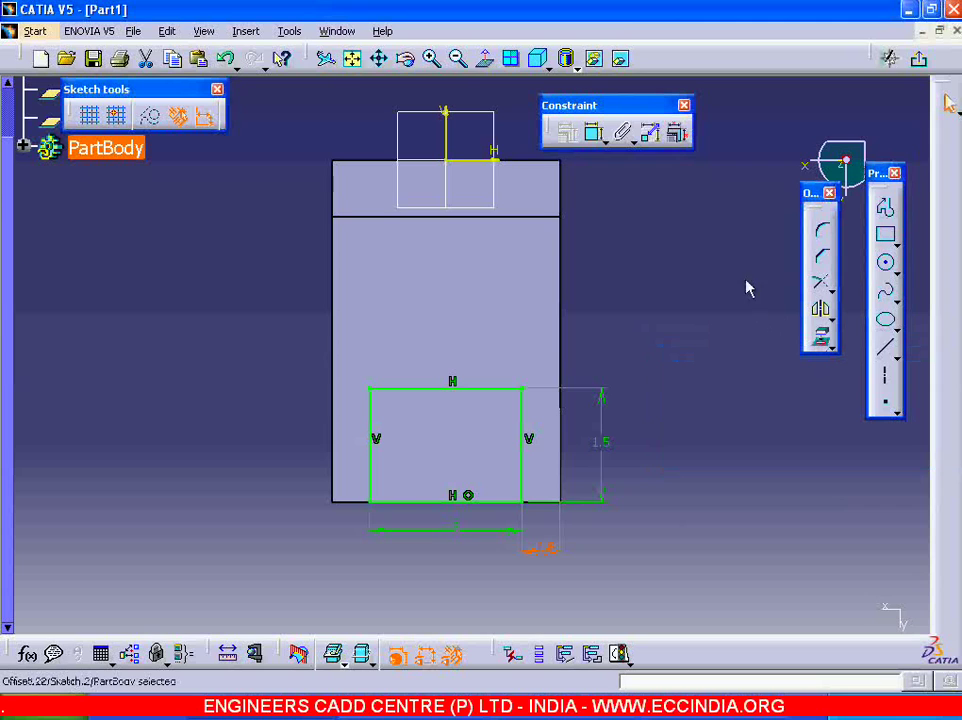
pyautogui.click(918, 58)
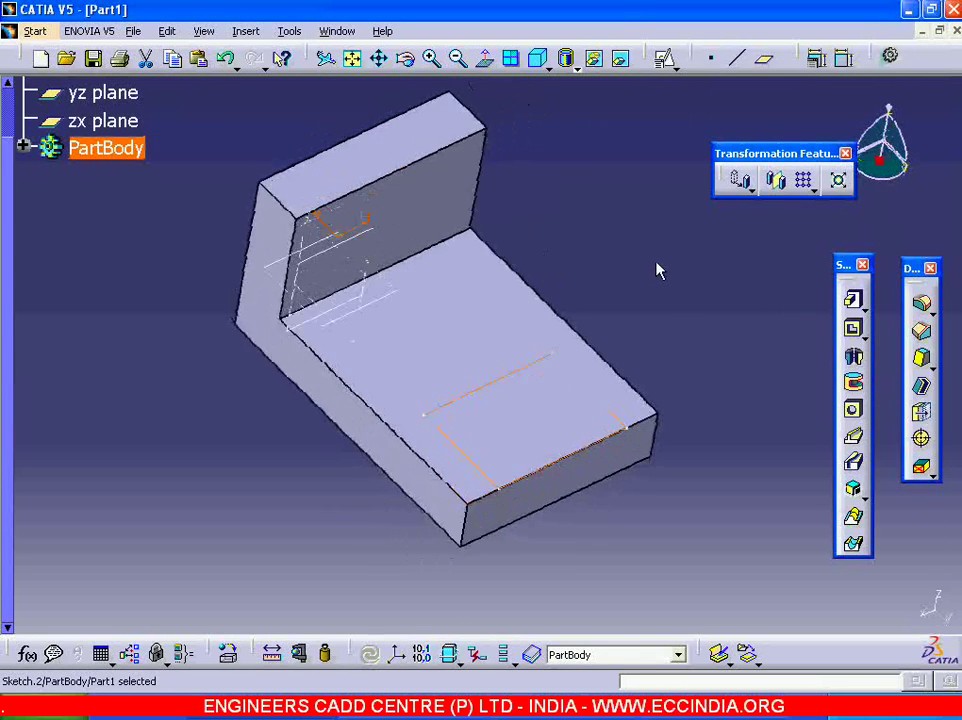
pyautogui.click(22, 146)
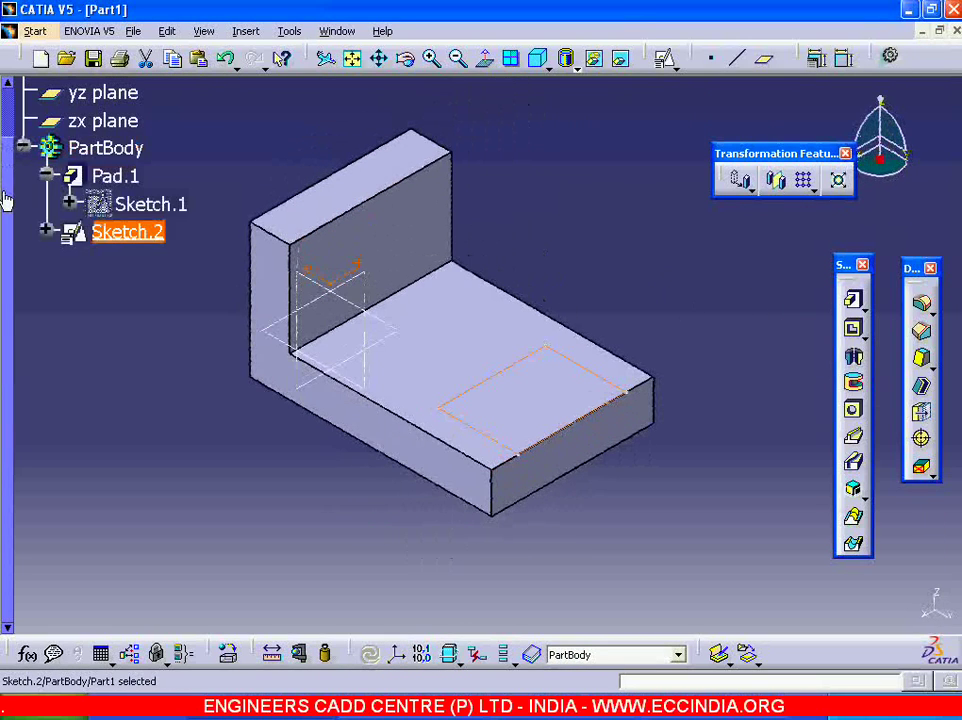
# - Pocket the slot sketch 0.75 deep and rotate the model to inspect the cut
pyautogui.click(853, 330)
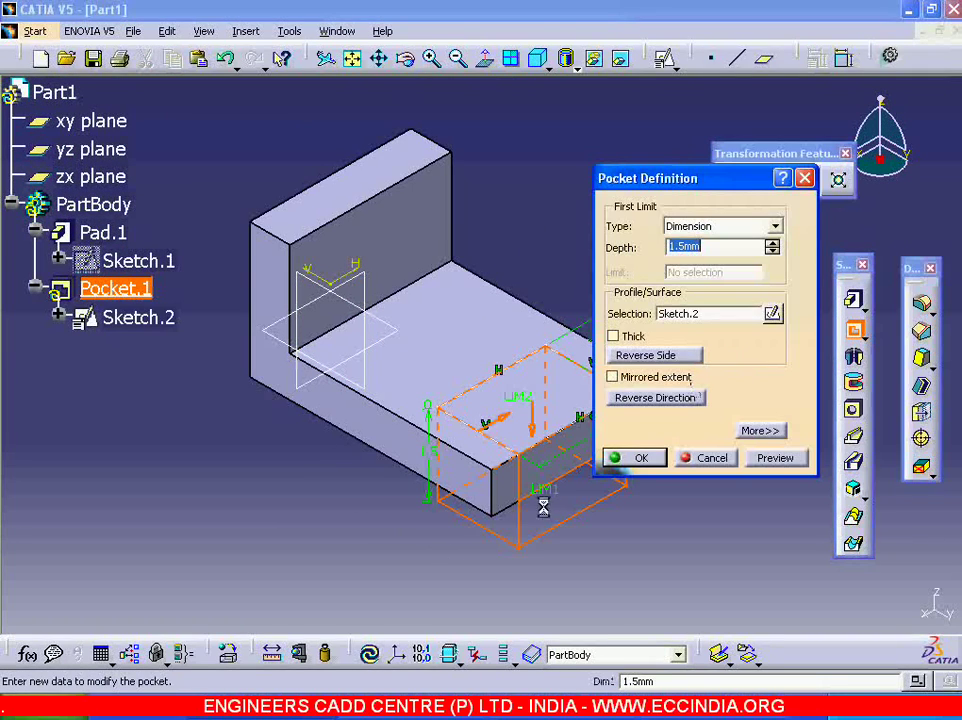
pyautogui.moveTo(543, 507); pyautogui.dragTo(442, 528, button='middle')
pyautogui.click(695, 247)
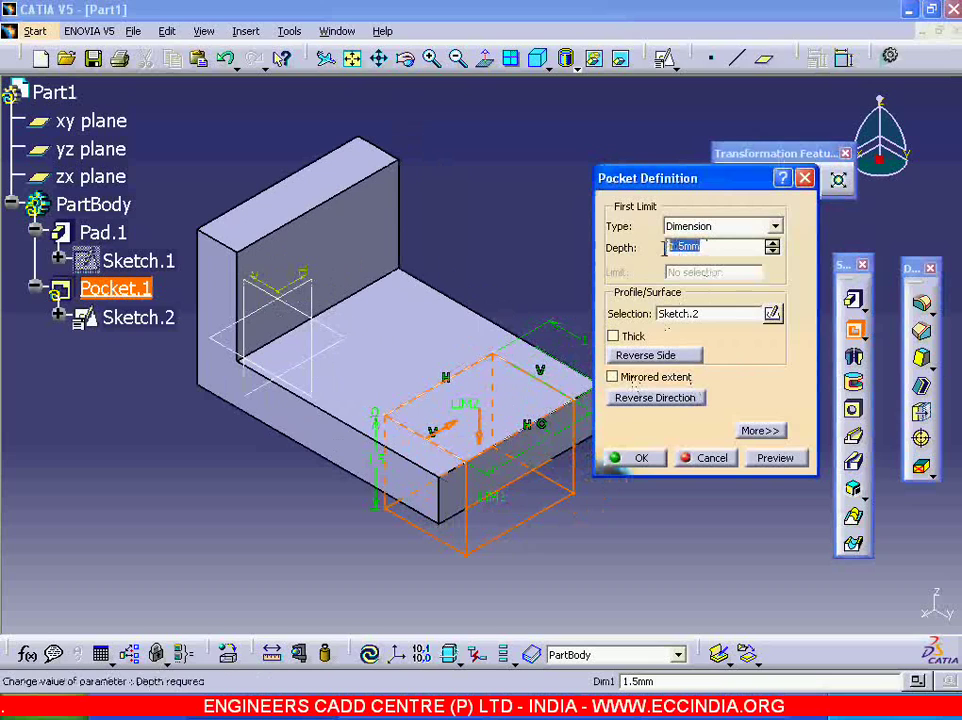
pyautogui.write('.75')
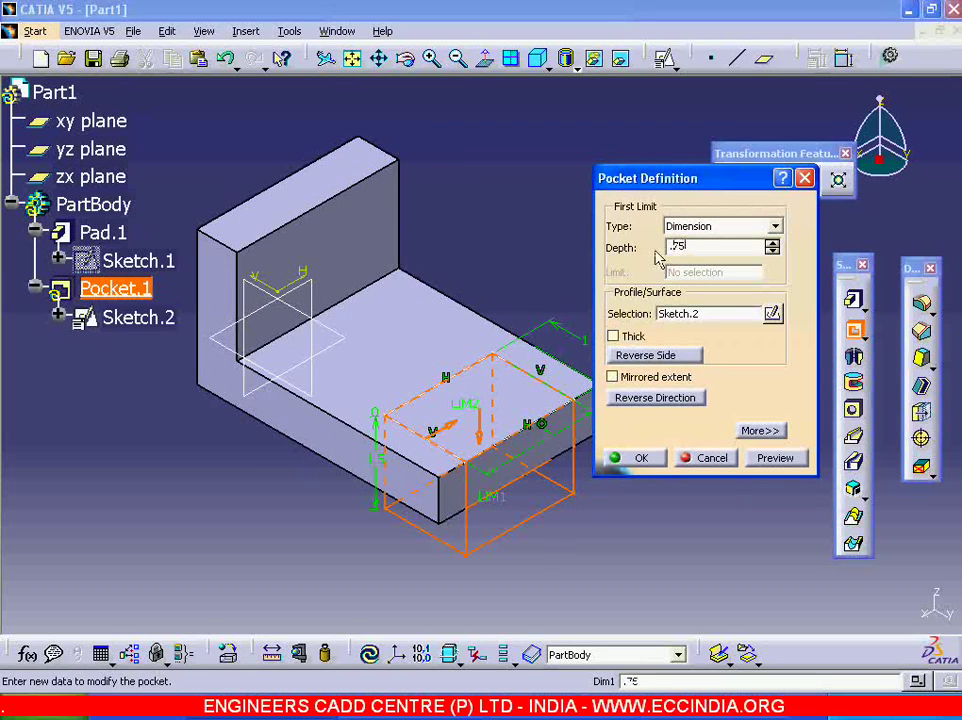
pyautogui.press('Return')
pyautogui.moveTo(593, 378); pyautogui.dragTo(646, 395, button='middle')
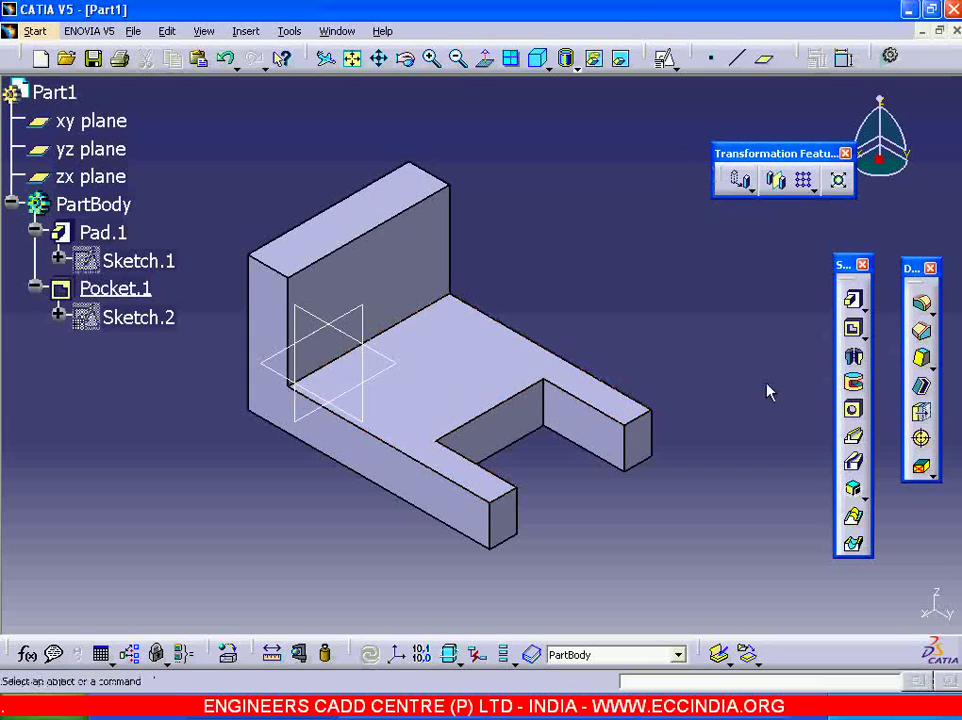
# - Start a new sketch on the bracket base's top face
pyautogui.click(677, 67)
pyautogui.click(690, 88)
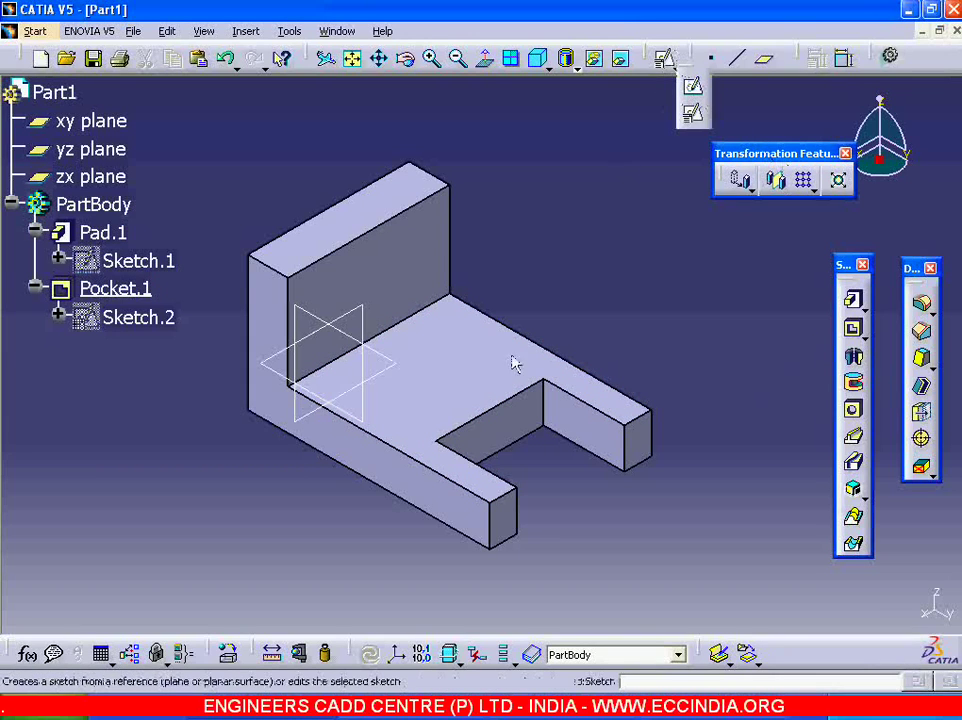
pyautogui.click(473, 383)
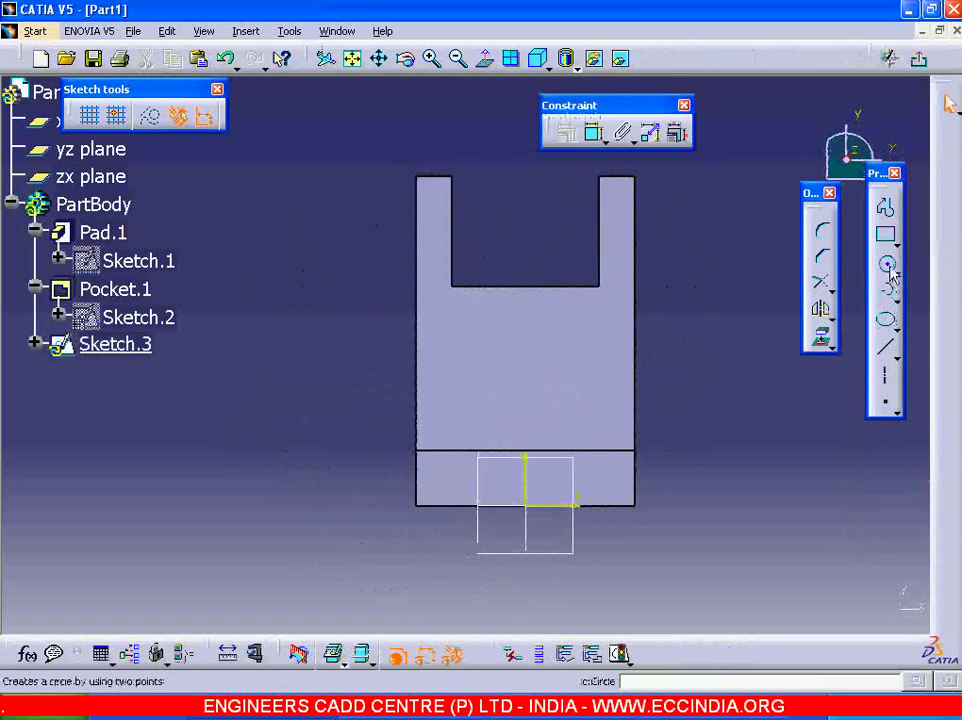
# - Draw the hole circle on the base and give it a diameter dimension
pyautogui.click(885, 263)
pyautogui.click(532, 376)
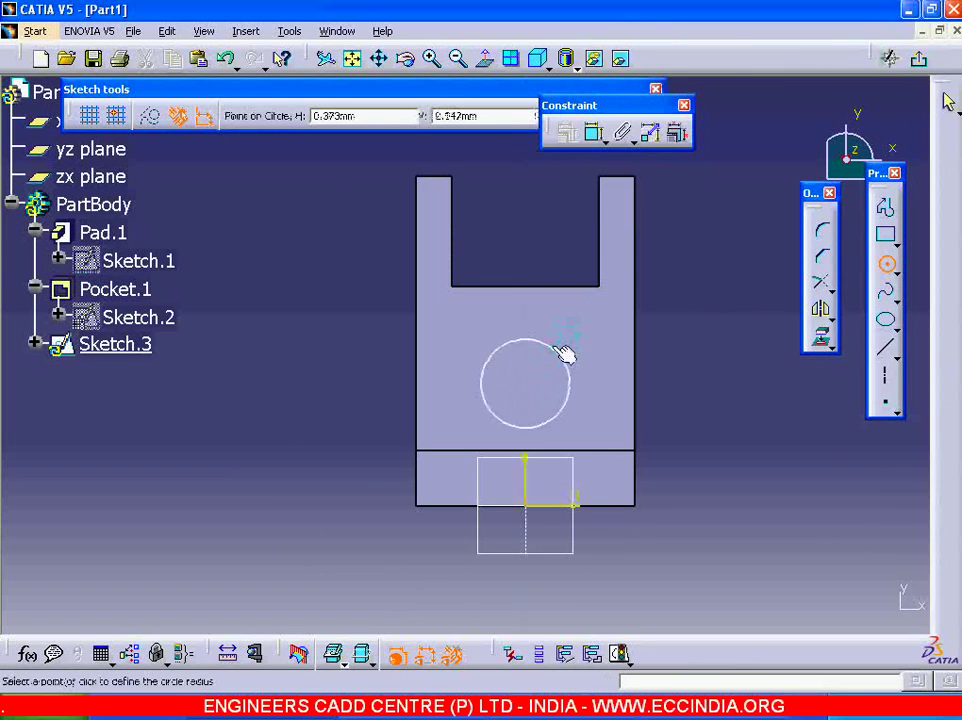
pyautogui.click(571, 350)
pyautogui.click(592, 132)
pyautogui.click(663, 362)
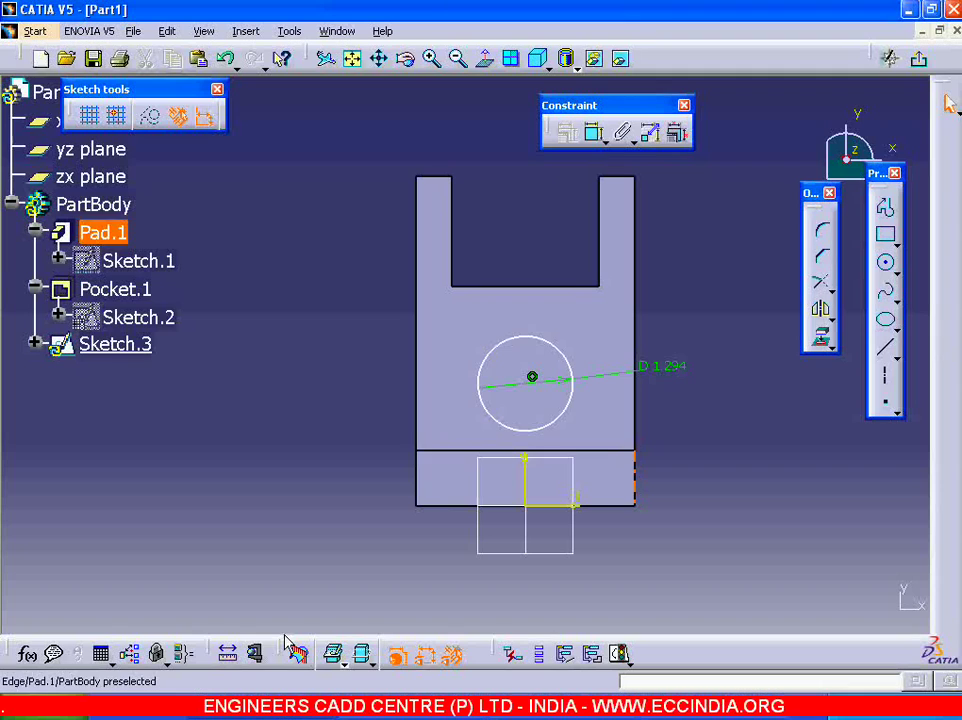
# - Change the hole circle's diameter to 0.75
pyautogui.click(673, 379)
pyautogui.rightClick(673, 377)
pyautogui.moveTo(735, 635)
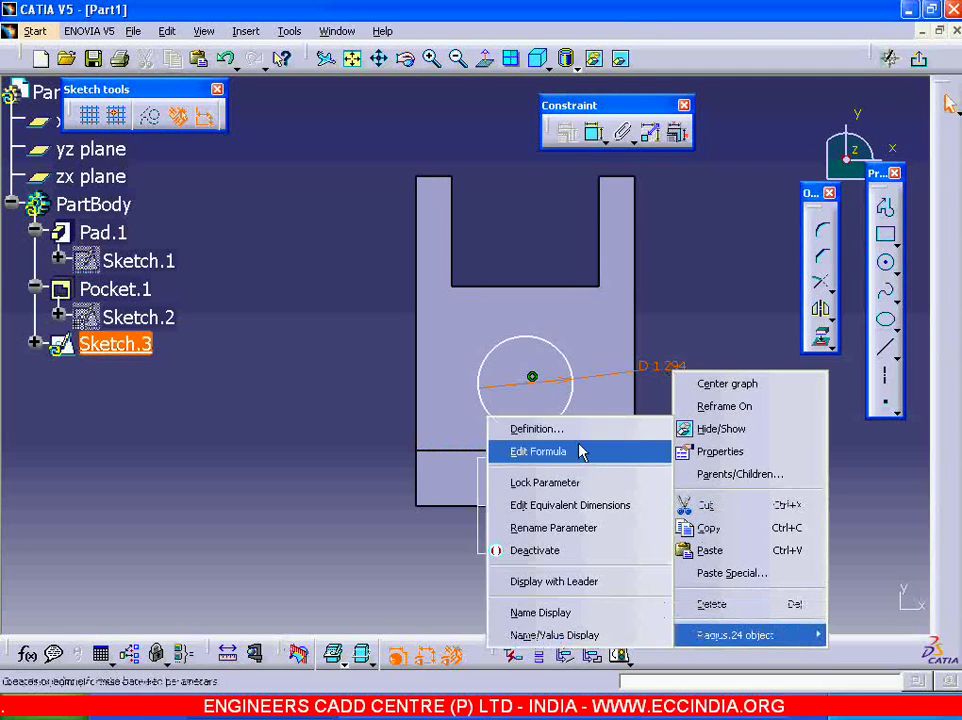
pyautogui.click(585, 429)
pyautogui.press('Return')
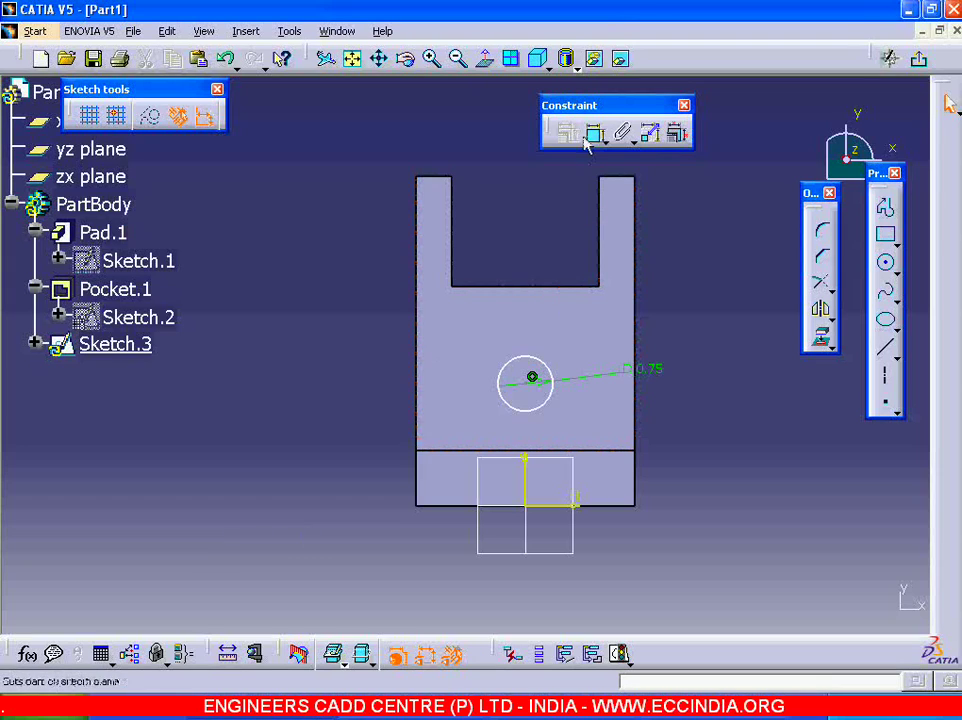
# - Dimension the circle centre 2.67 from the profile's top edge
pyautogui.click(592, 133)
pyautogui.click(615, 178)
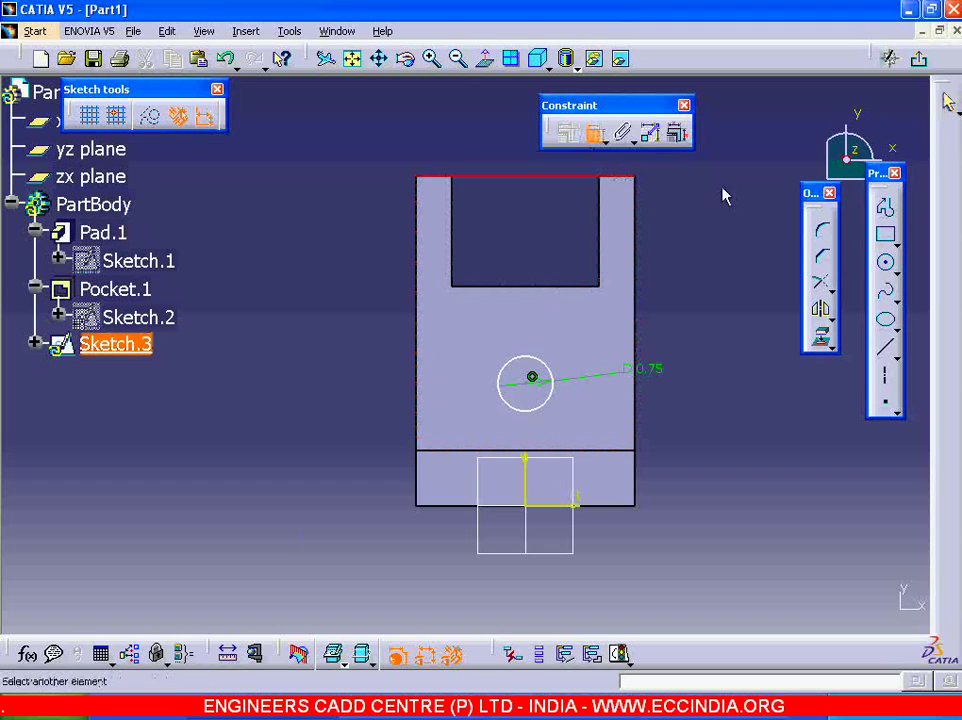
pyautogui.click(531, 378)
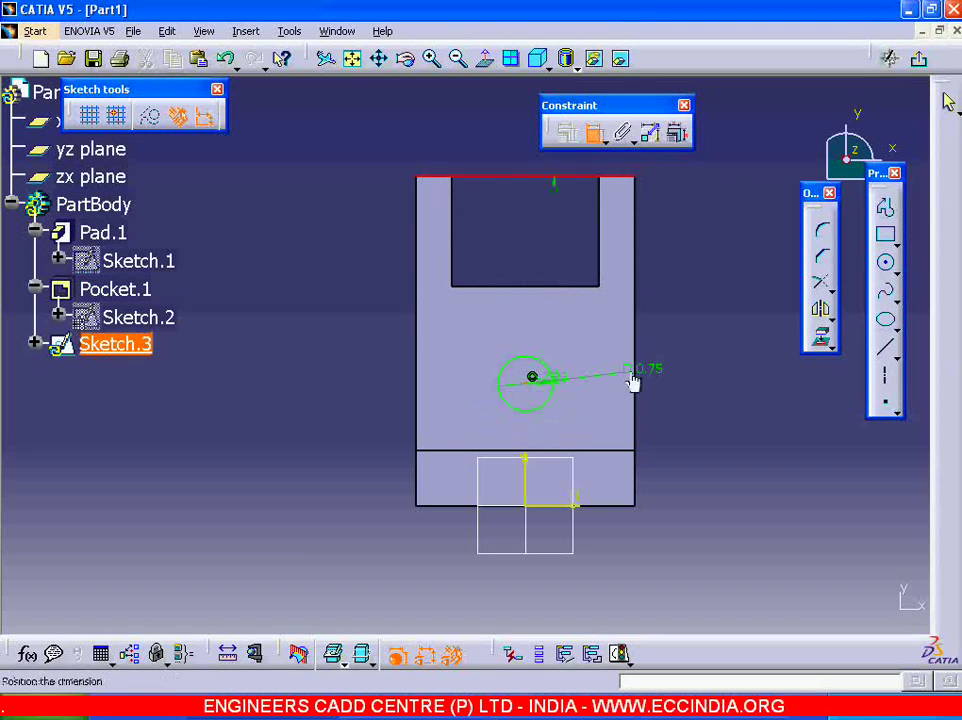
pyautogui.click(731, 311)
pyautogui.rightClick(731, 311)
pyautogui.moveTo(809, 591)
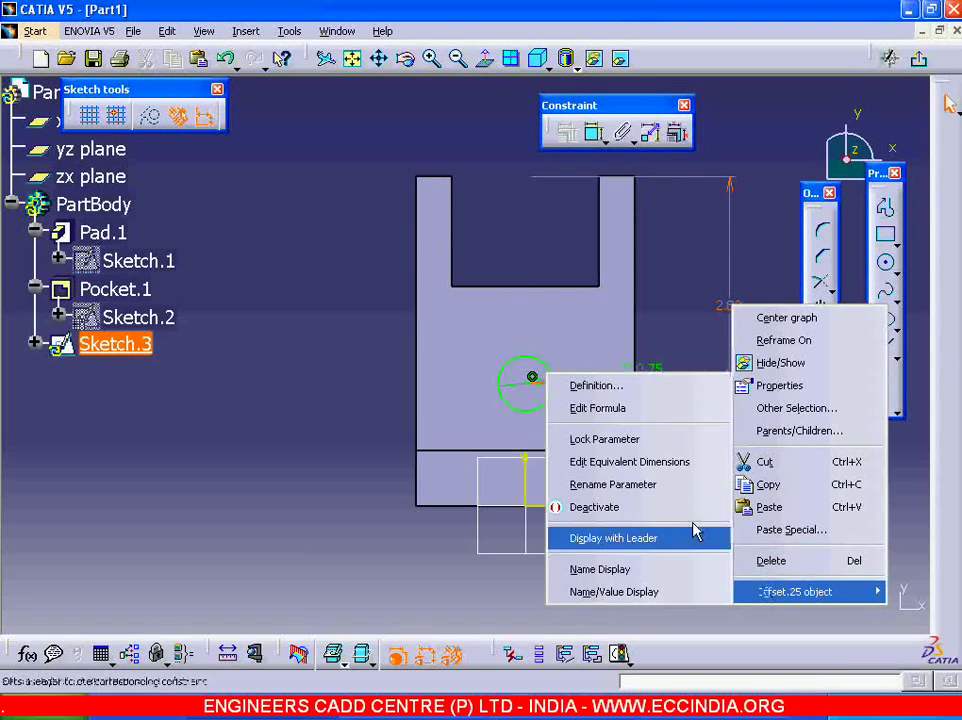
pyautogui.click(645, 385)
pyautogui.write('2,67')
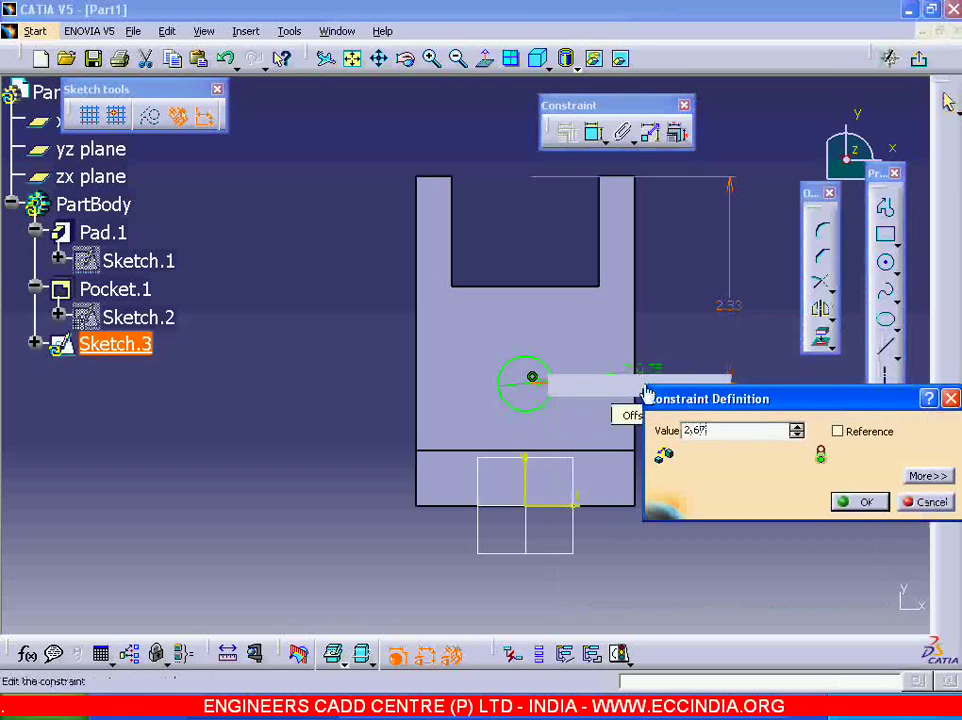
pyautogui.press('Return')
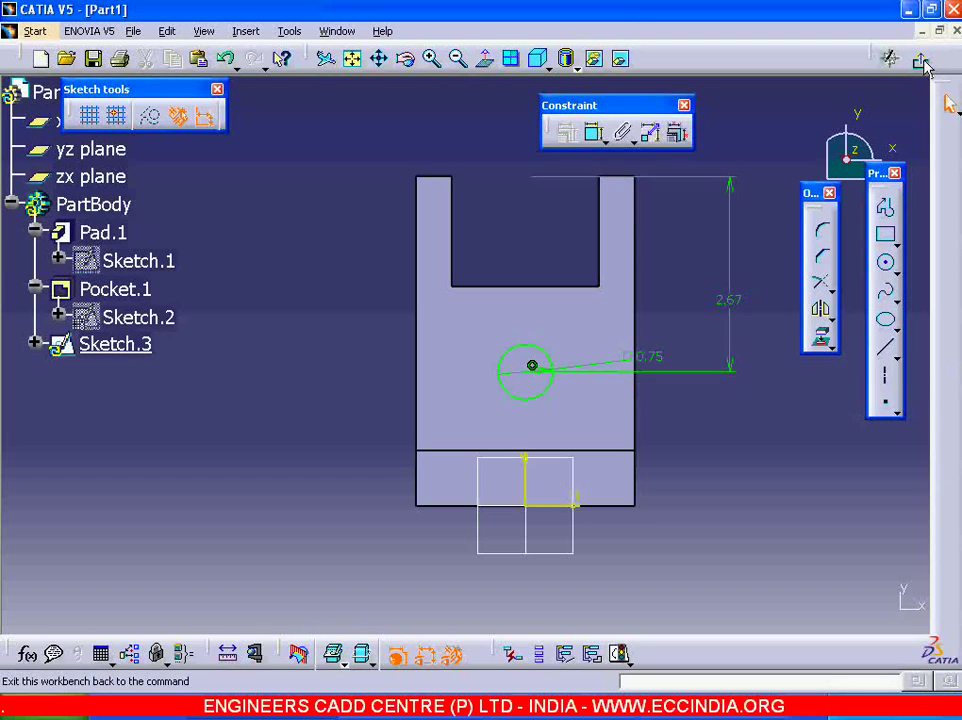
# - Pocket Sketch.3 with type Up to next, cutting a round hole through the base
pyautogui.click(918, 58)
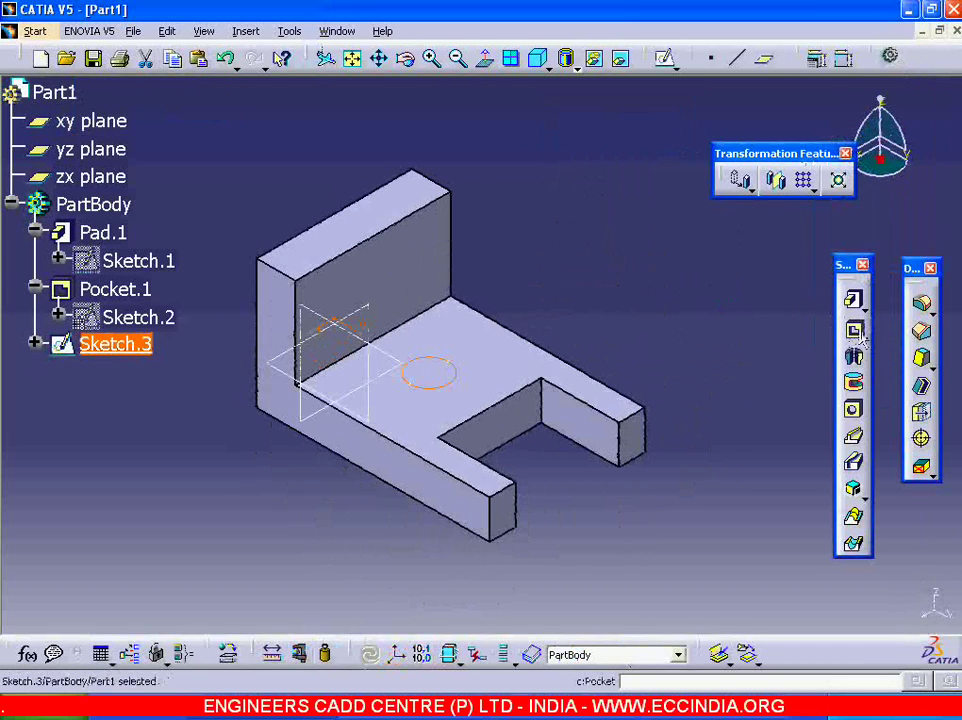
pyautogui.click(854, 331)
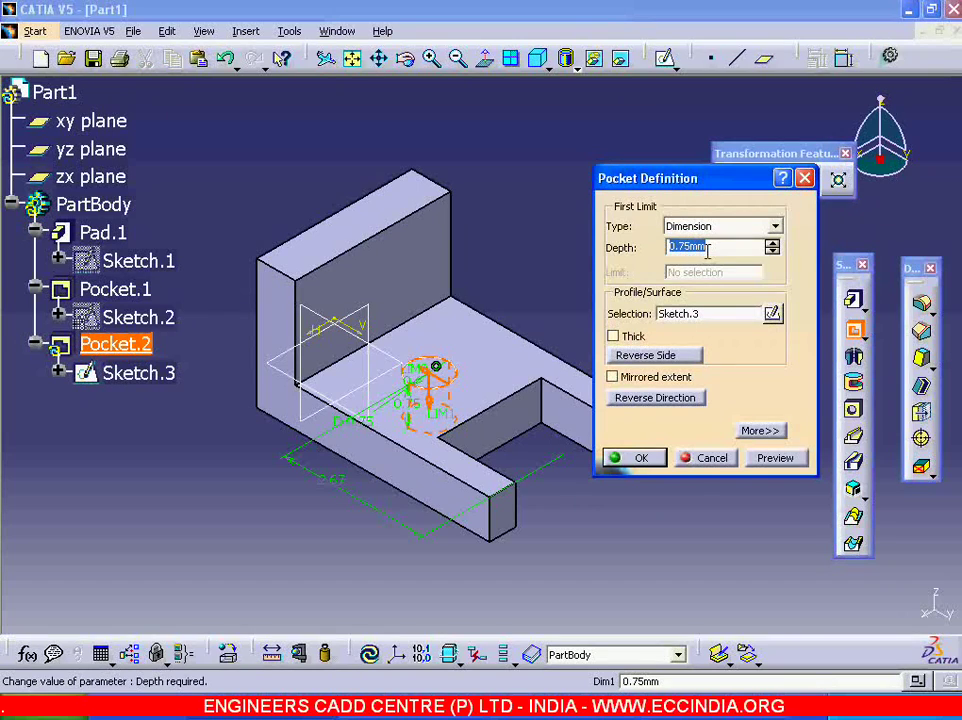
pyautogui.moveTo(489, 386)
pyautogui.mouseDown(button='middle')
pyautogui.moveTo(440, 369)
pyautogui.moveTo(432, 401)
pyautogui.mouseUp(button='middle')
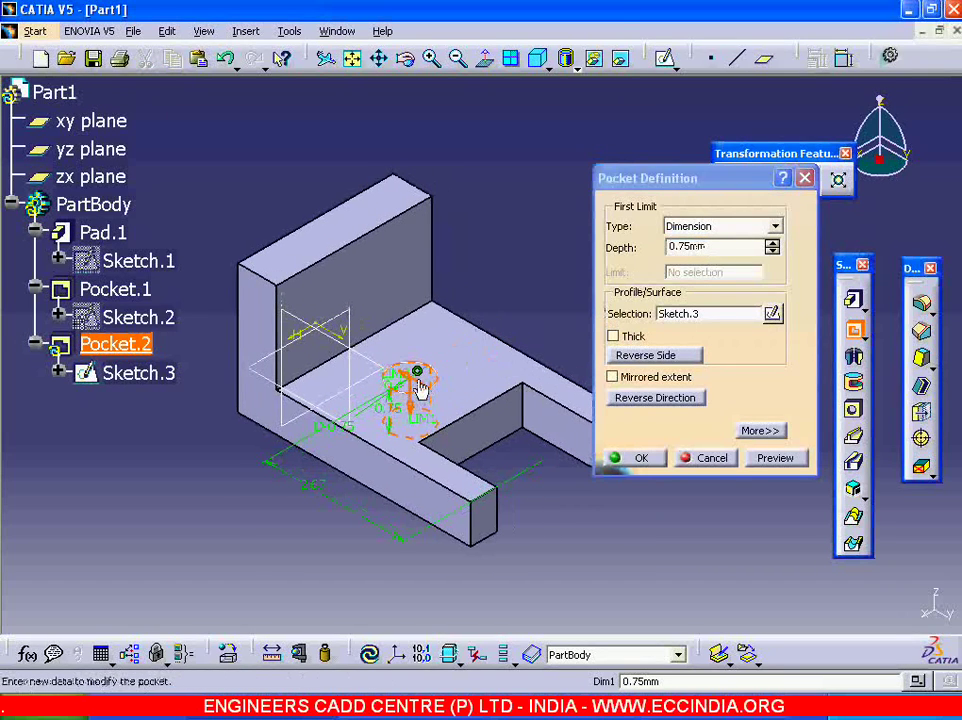
pyautogui.click(775, 227)
pyautogui.click(741, 258)
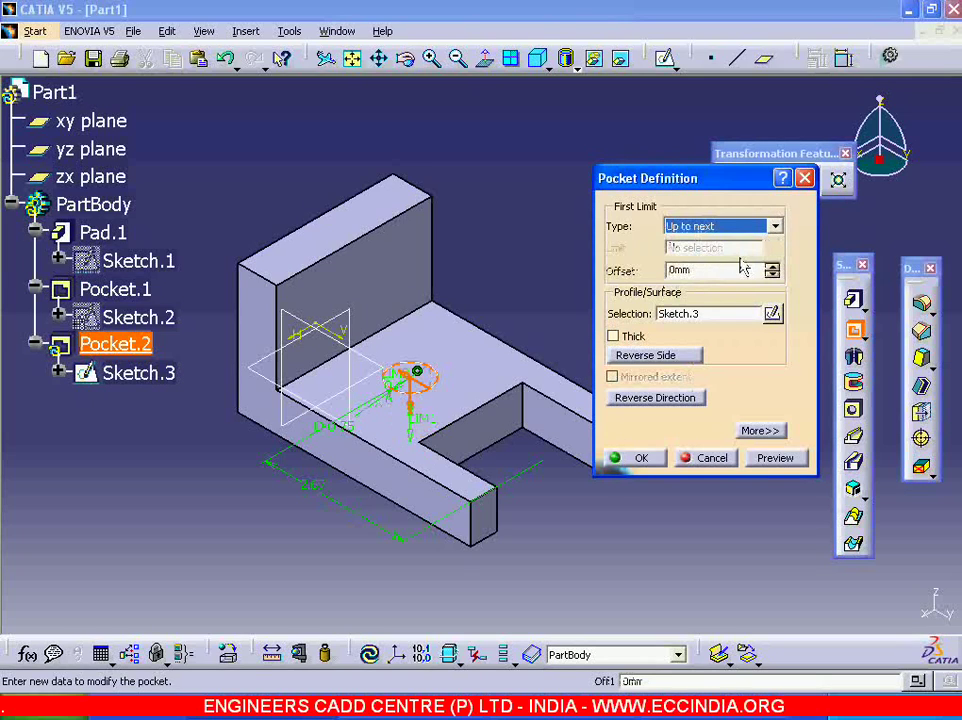
pyautogui.click(638, 460)
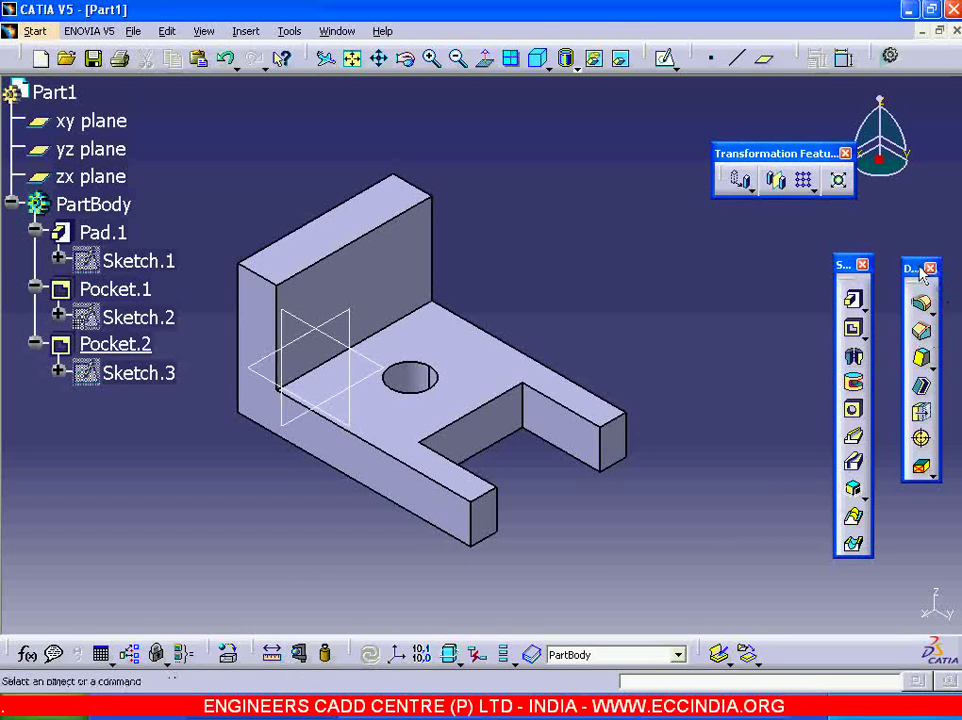
# - Chamfer the upright's top outer edge in Length1/Length2 mode, 1mm each
pyautogui.click(936, 339)
pyautogui.moveTo(537, 393)
pyautogui.mouseDown(button='middle')
pyautogui.moveTo(526, 421)
pyautogui.moveTo(542, 391)
pyautogui.mouseUp(button='middle')
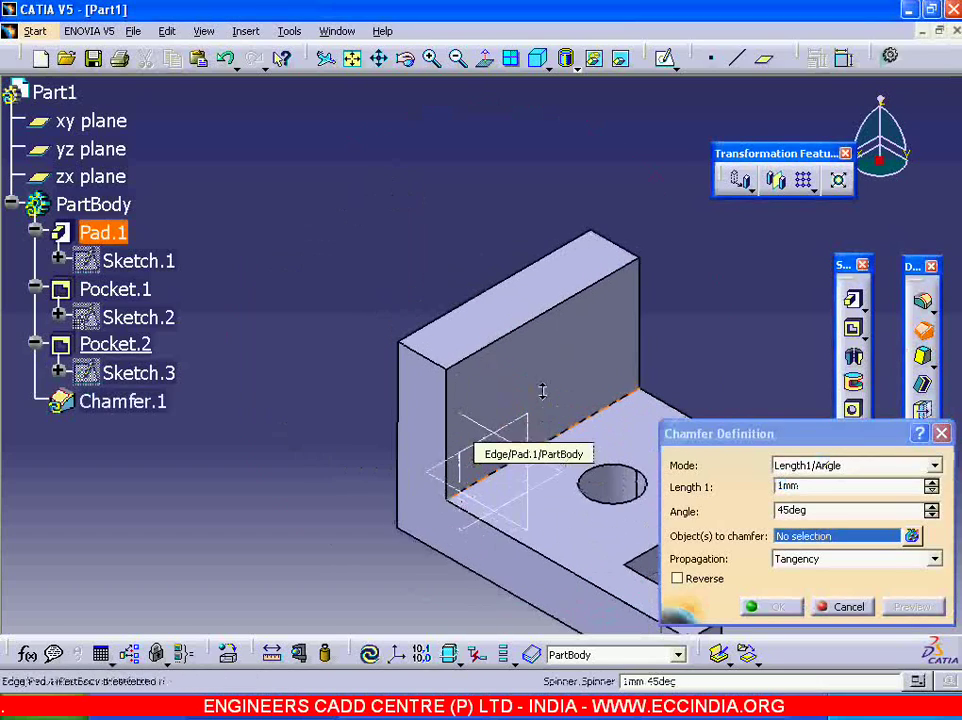
pyautogui.click(440, 372)
pyautogui.moveTo(477, 408); pyautogui.dragTo(417, 373, button='middle')
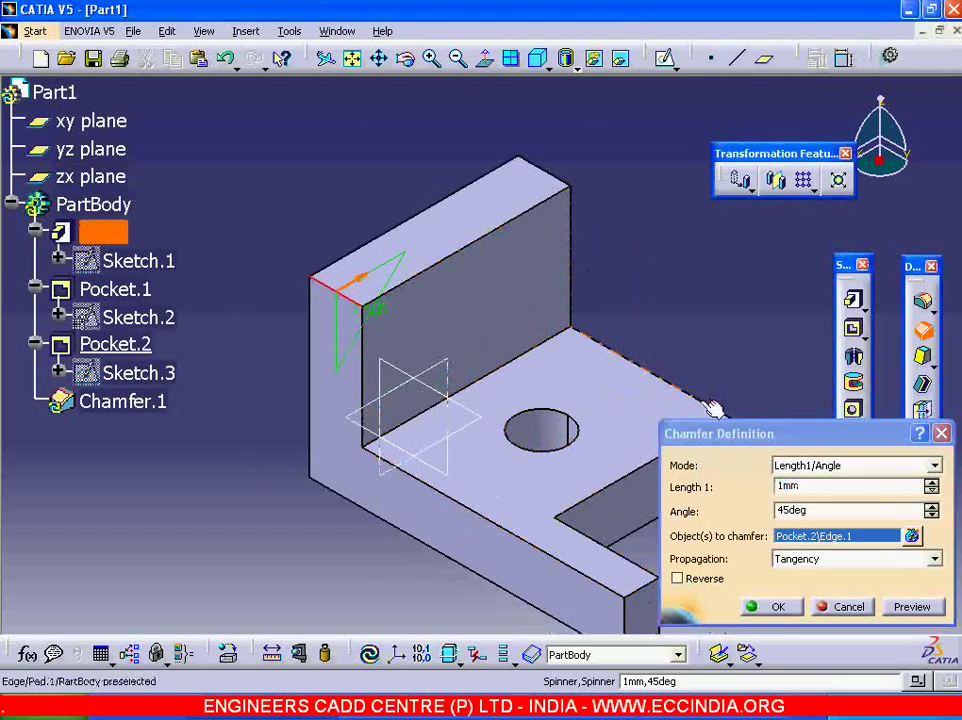
pyautogui.moveTo(693, 436); pyautogui.dragTo(663, 310)
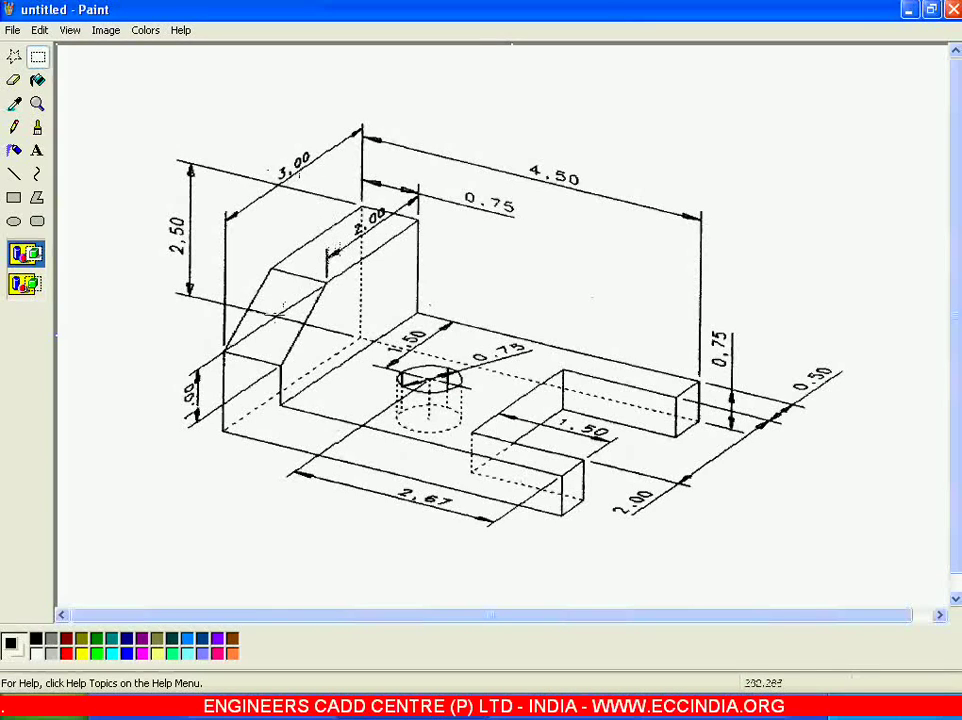
pyautogui.moveTo(281, 317); pyautogui.dragTo(325, 288)
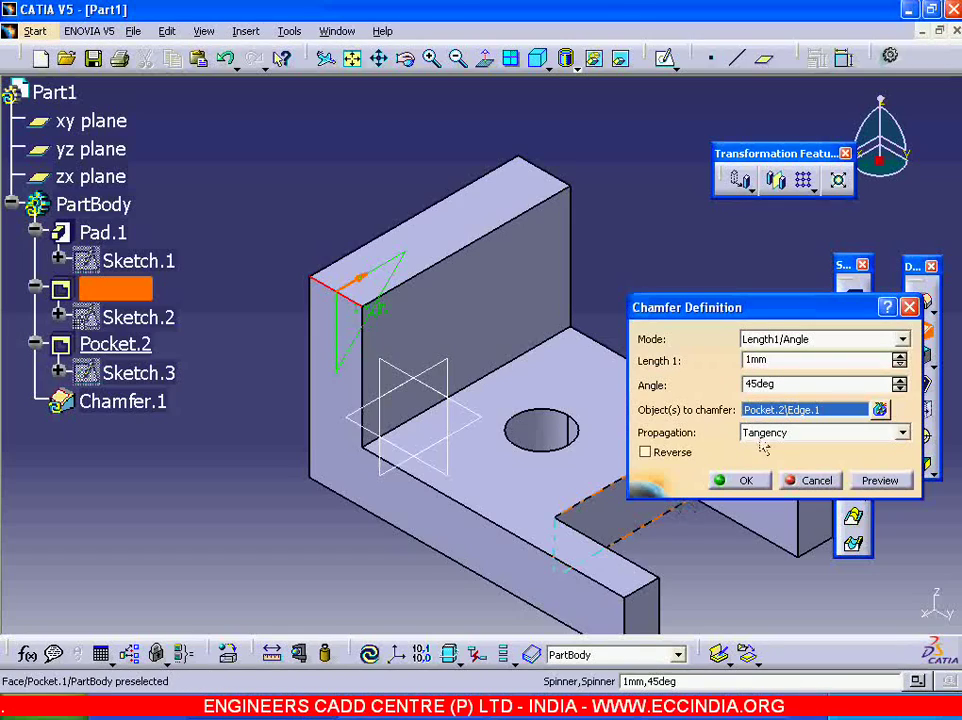
pyautogui.click(790, 339)
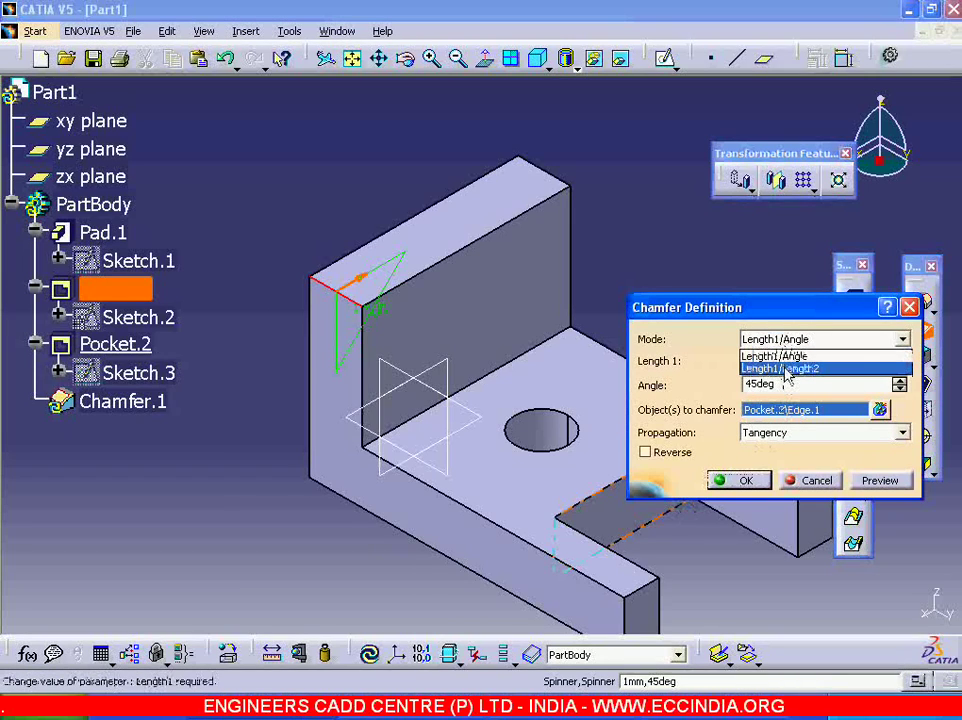
pyautogui.click(787, 370)
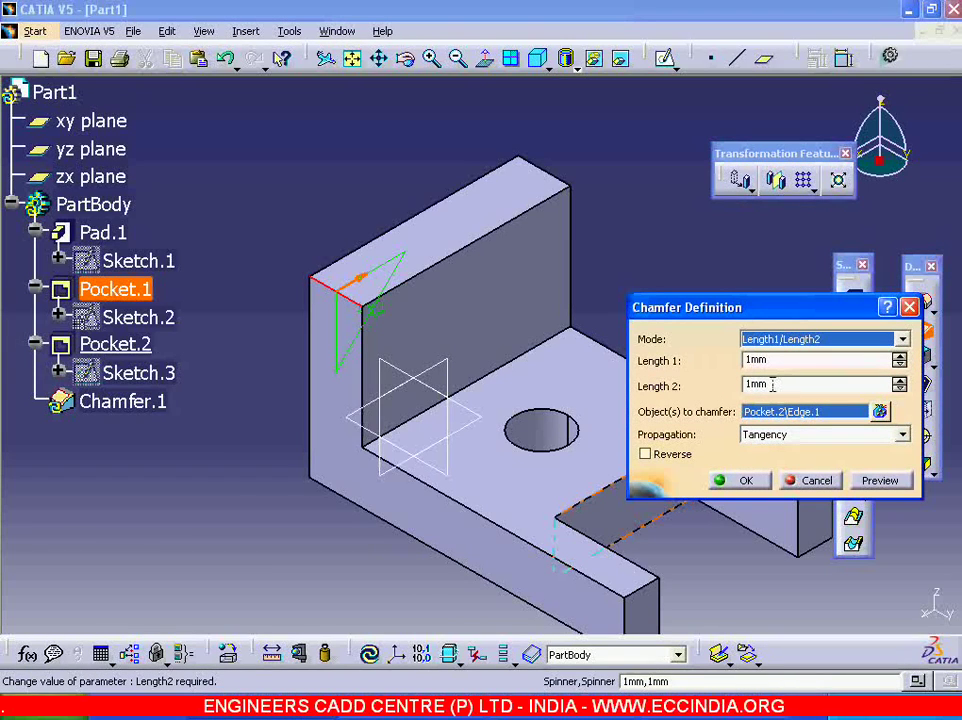
pyautogui.click(880, 480)
pyautogui.click(737, 481)
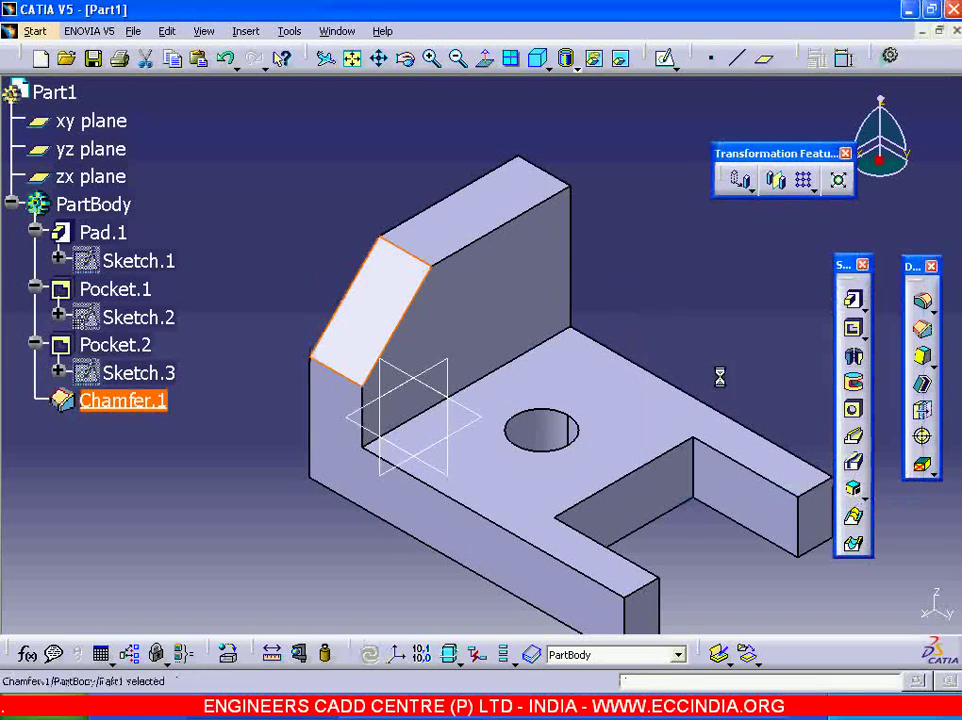
# - Compare the part with the reference drawing, collapse PartBody, and set isometric view
pyautogui.click(352, 58)
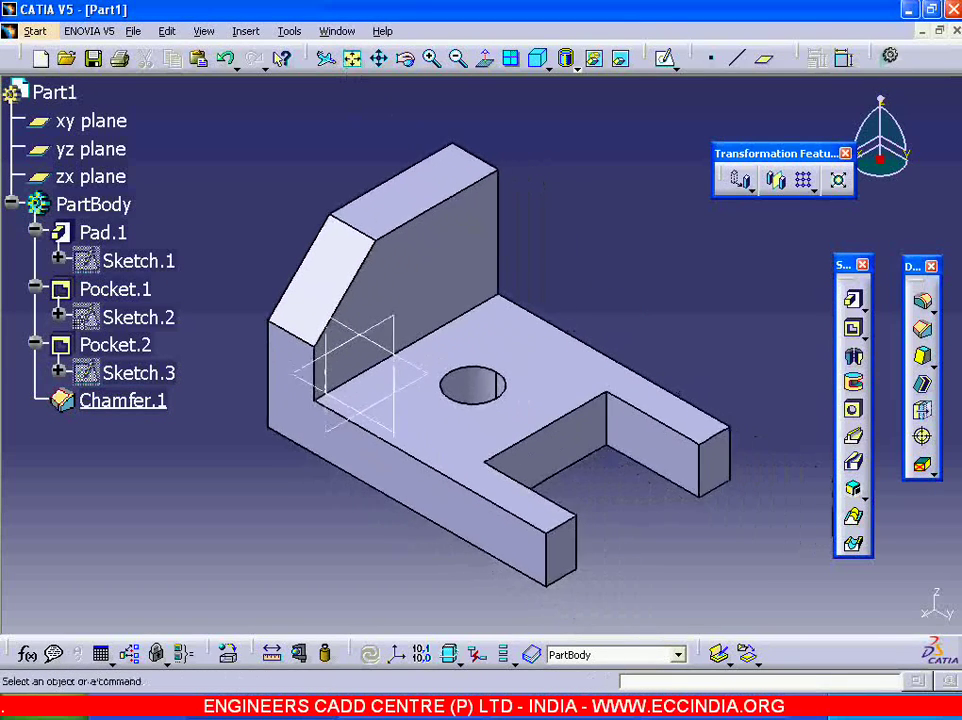
pyautogui.click(422, 712)
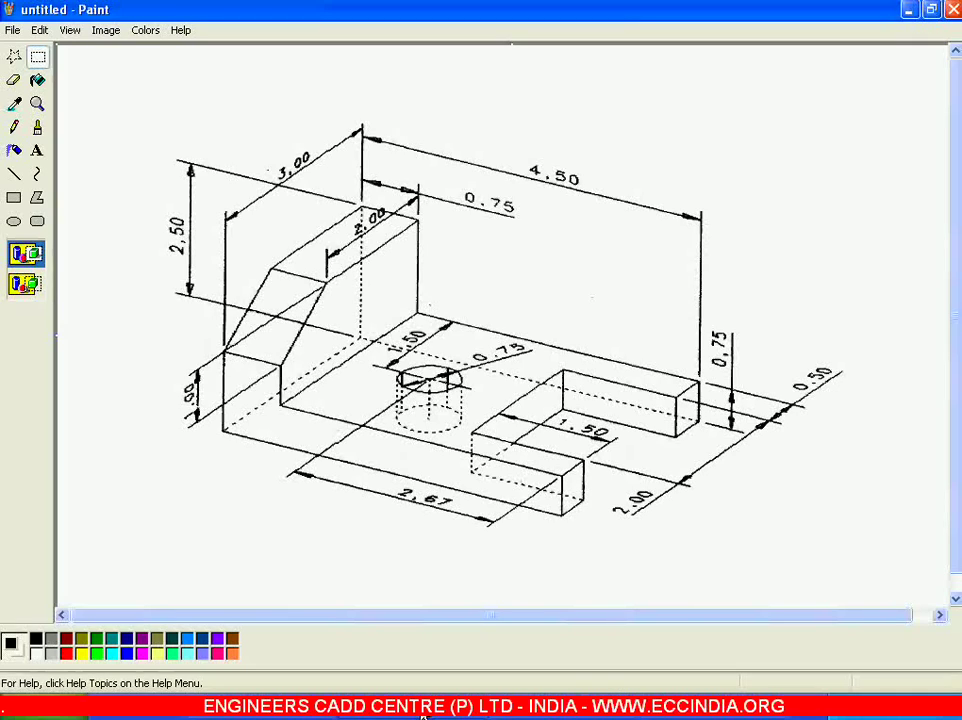
pyautogui.click(422, 712)
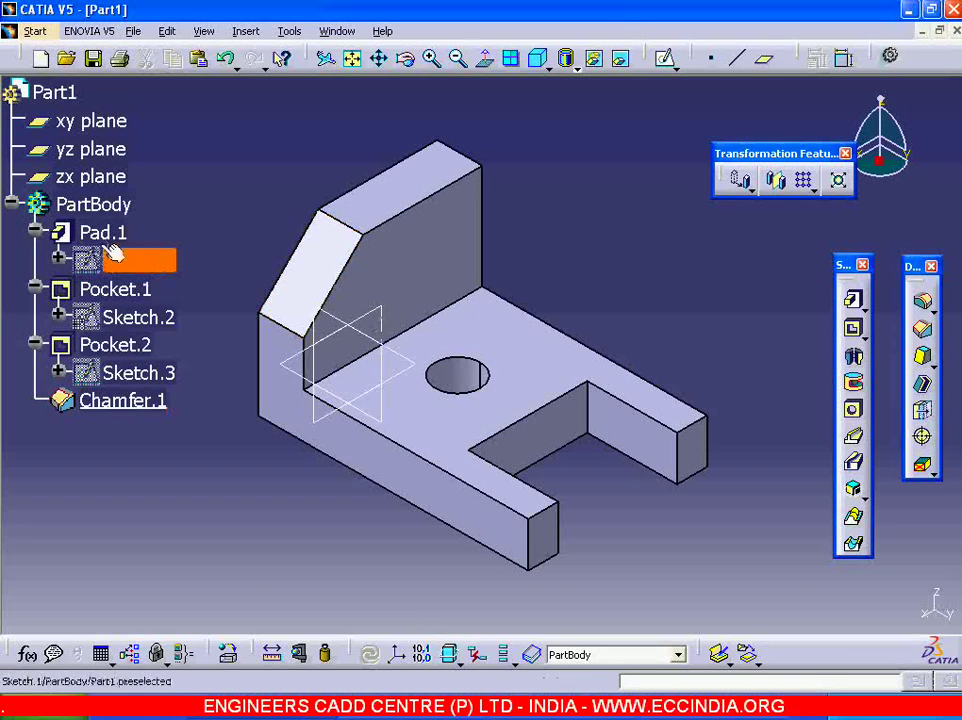
pyautogui.click(11, 205)
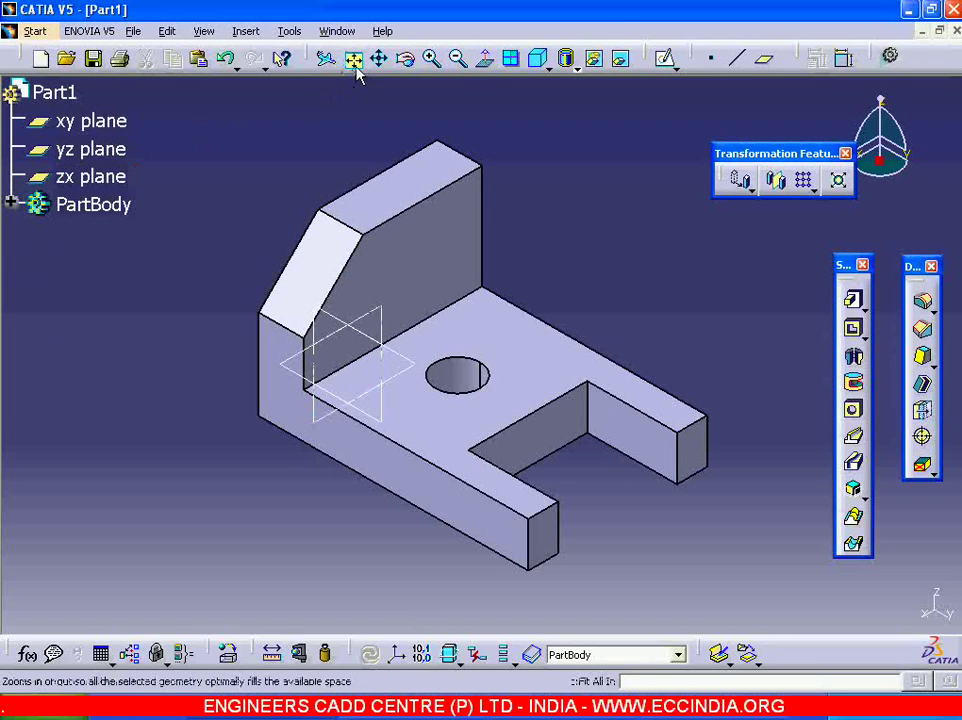
pyautogui.click(541, 62)
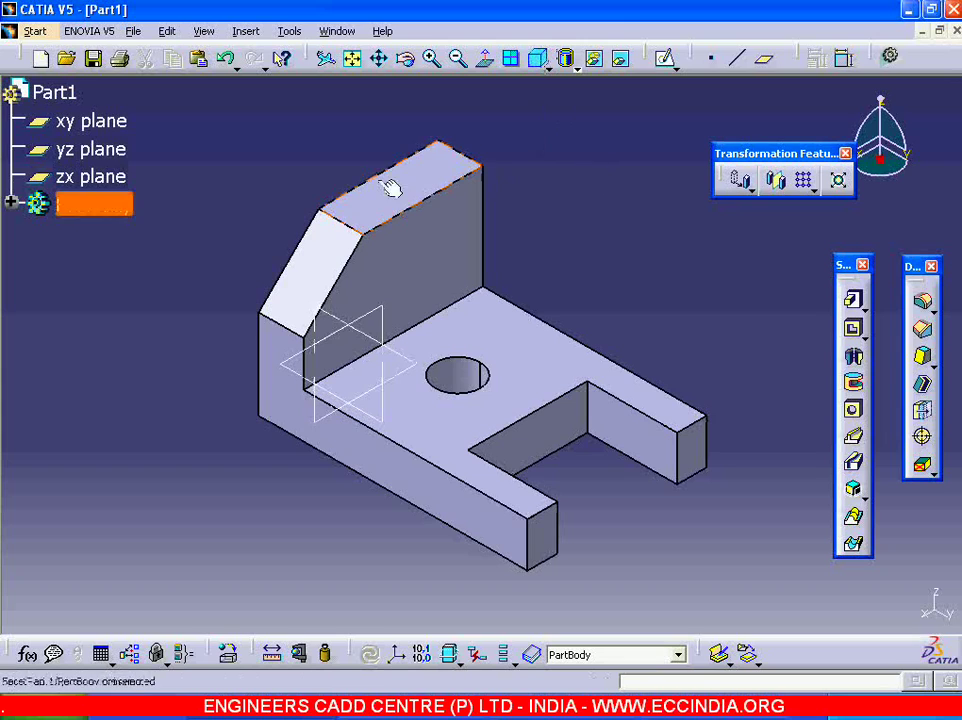
# - Hide the xy, yz and zx planes and begin saving to the Desktop
pyautogui.click(125, 178)
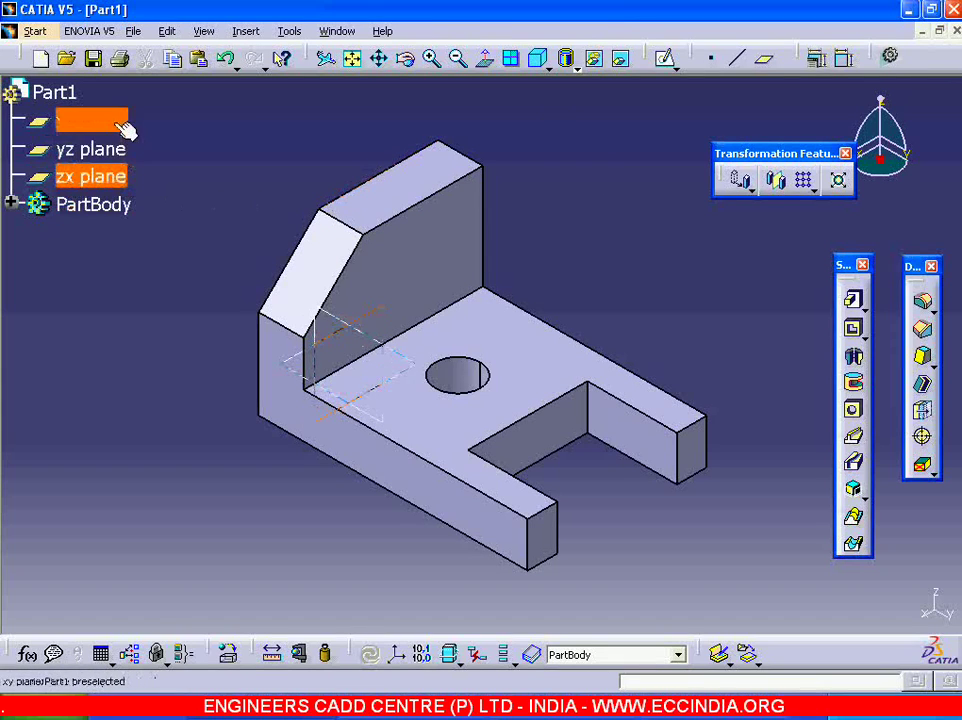
pyautogui.keyDown('shift'); pyautogui.click(118, 123); pyautogui.keyUp('shift')
pyautogui.rightClick(118, 124)
pyautogui.click(140, 183)
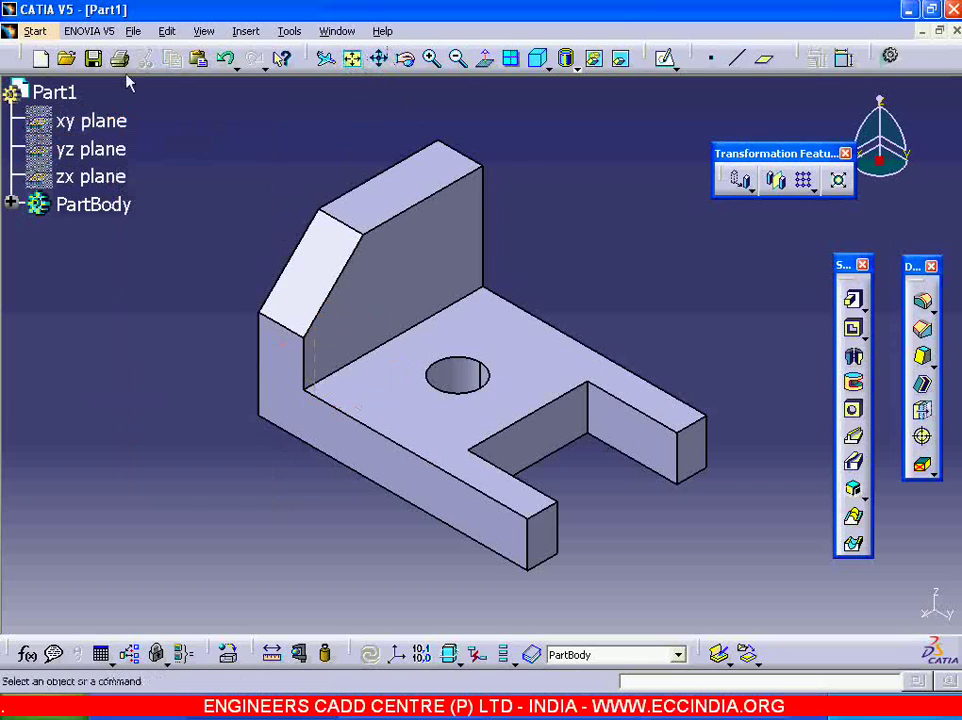
pyautogui.click(93, 58)
pyautogui.click(50, 190)
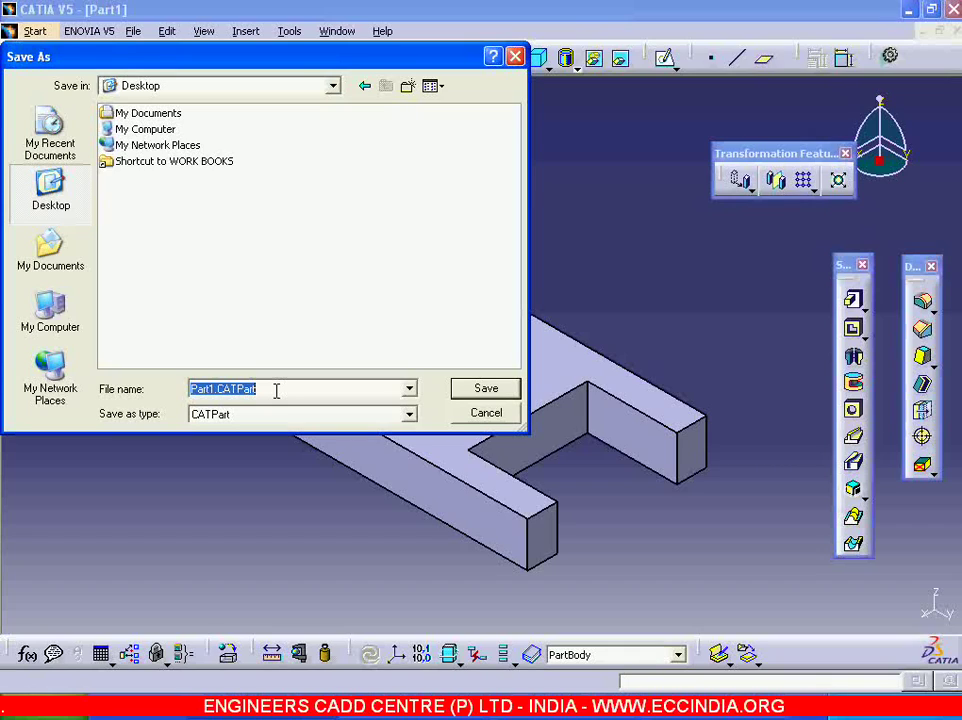
# - Save the bracket on the Desktop under the file name 'model'
pyautogui.write('model')
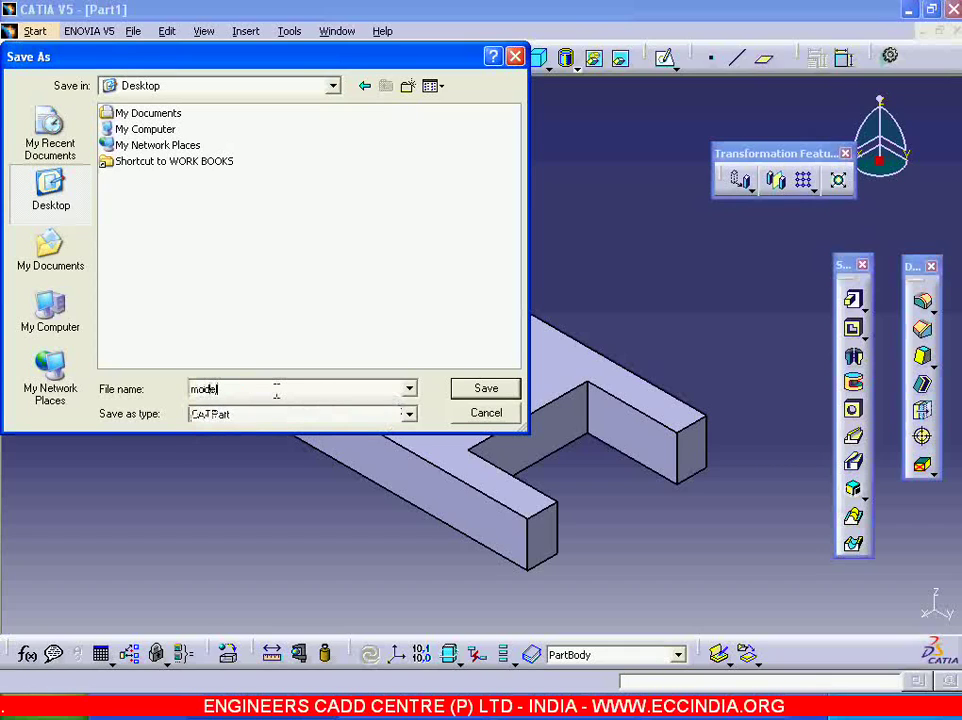
pyautogui.click(484, 390)
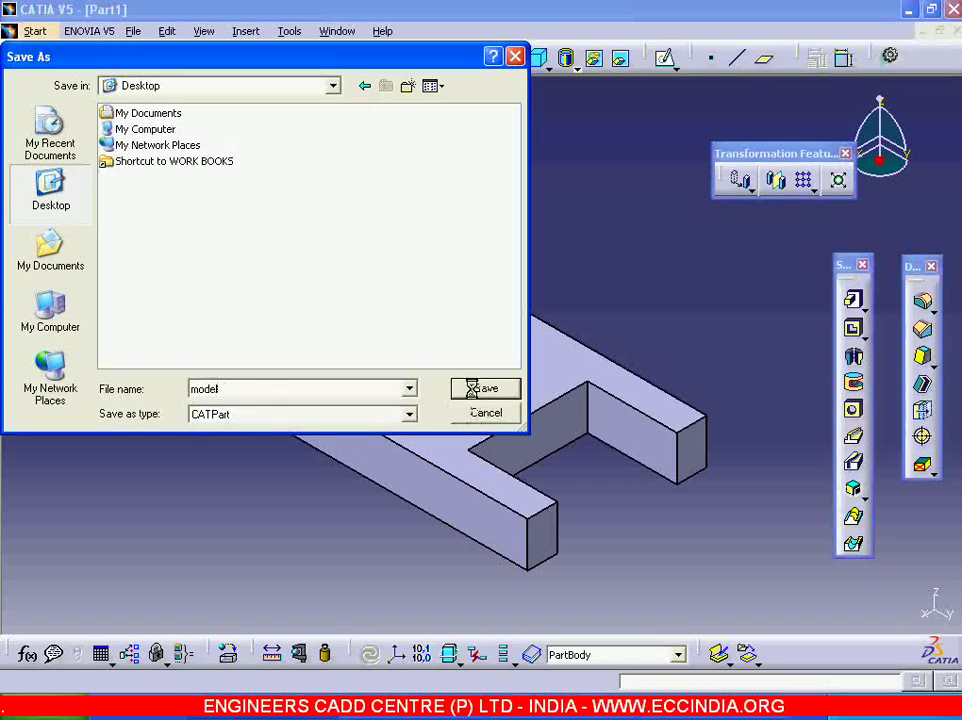